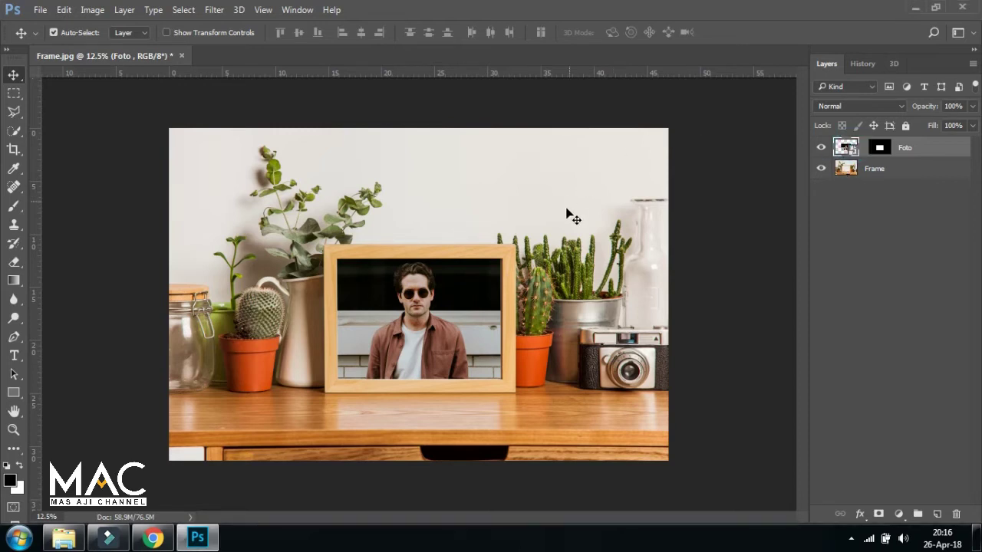
Embed Foto 1 inside the Foto smart object, then save and close Foto 2.psb.
double_click(847, 148)
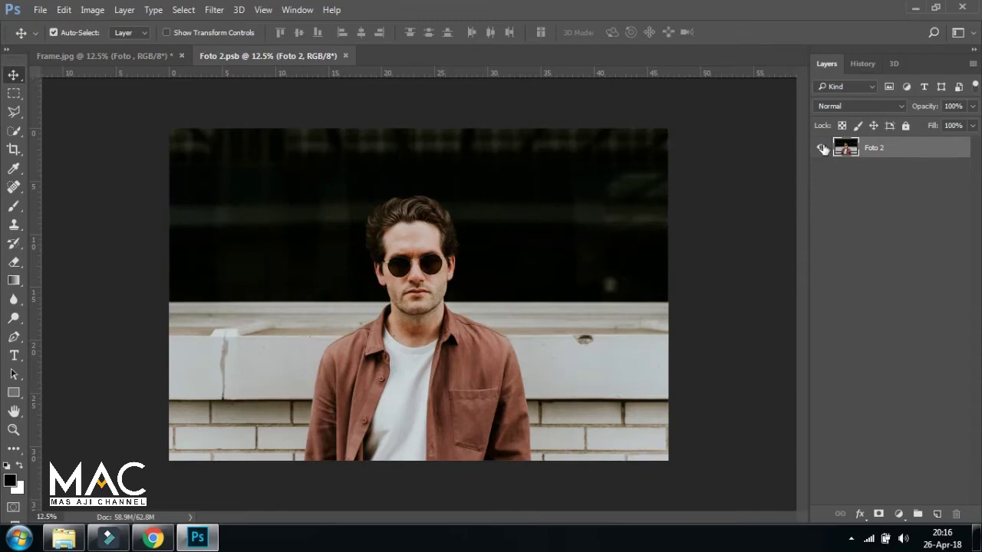
left_click(40, 11)
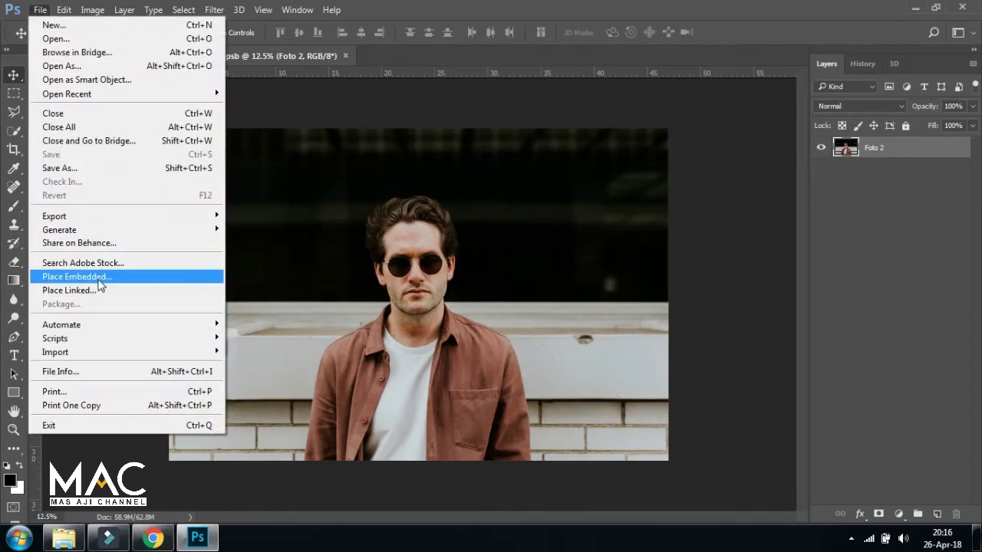
left_click(97, 278)
left_click(256, 98)
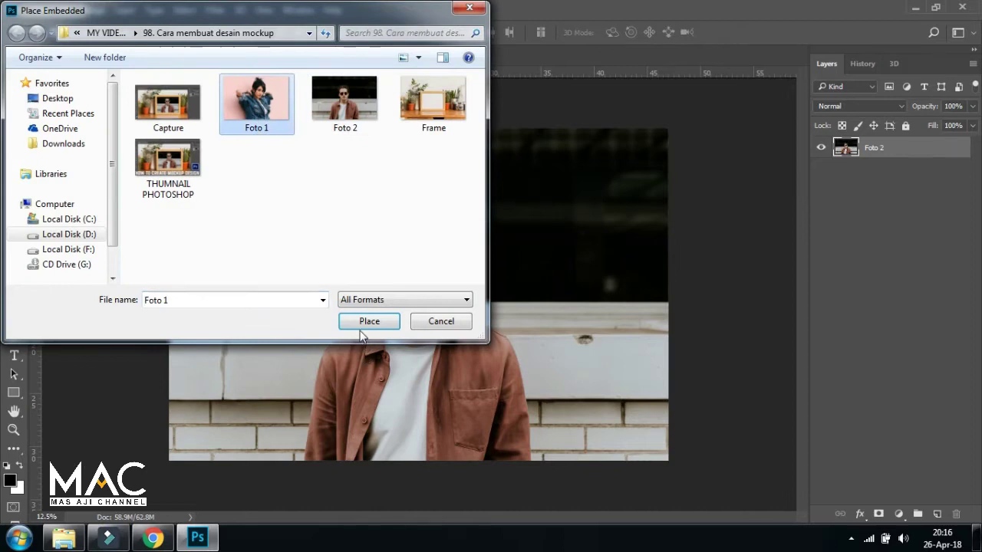
left_click(369, 322)
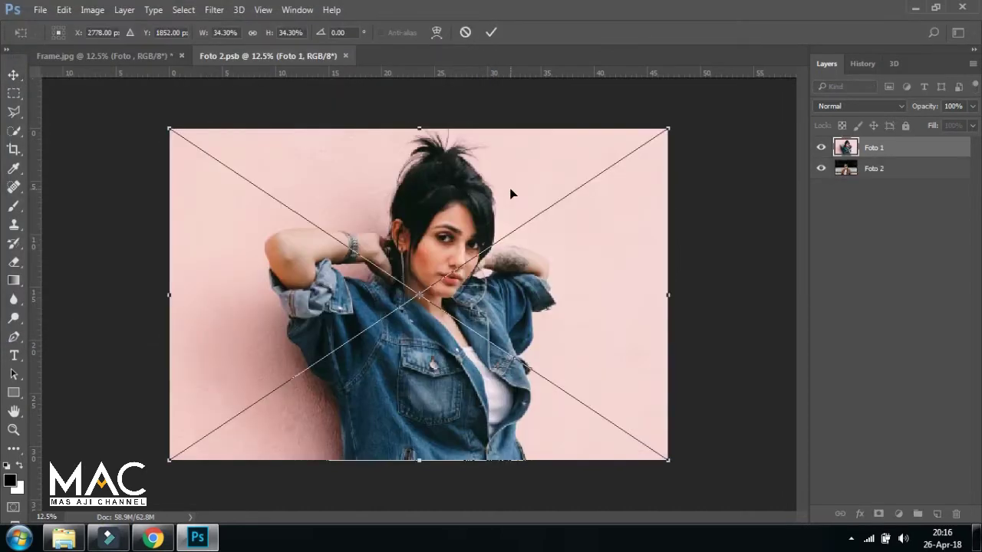
key("Return")
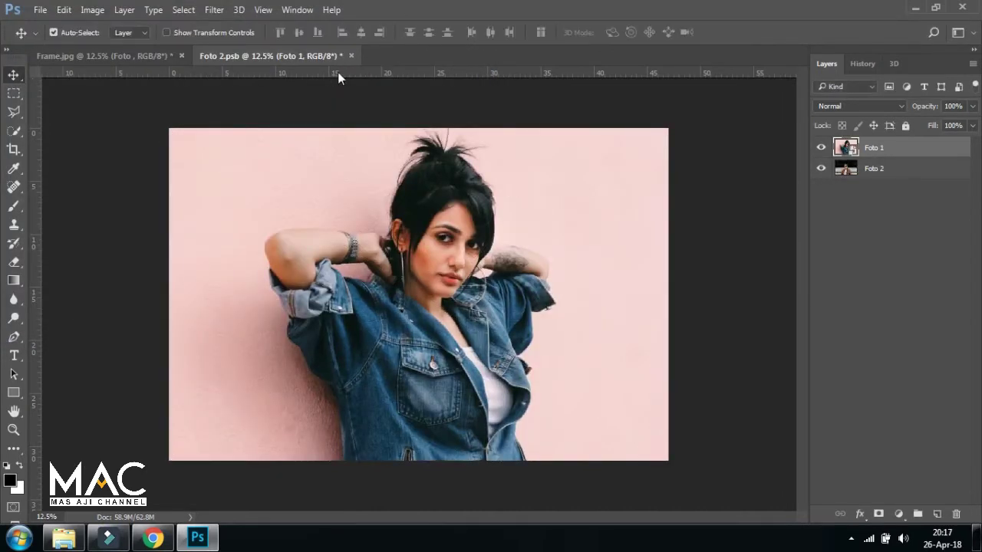
left_click(352, 55)
left_click(432, 214)
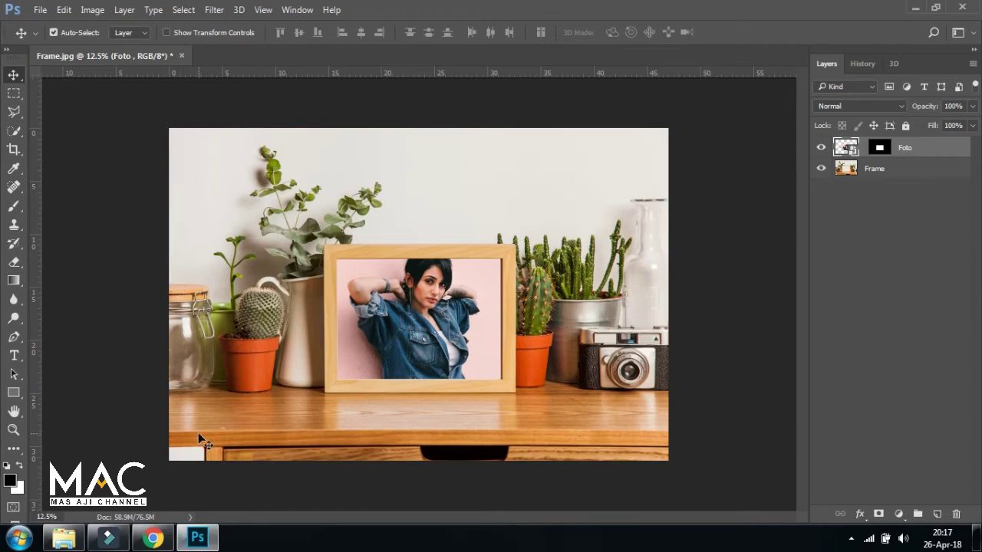
Switch to Chrome to view the tutorial author's YouTube channel, then return to Photoshop.
left_click(154, 539)
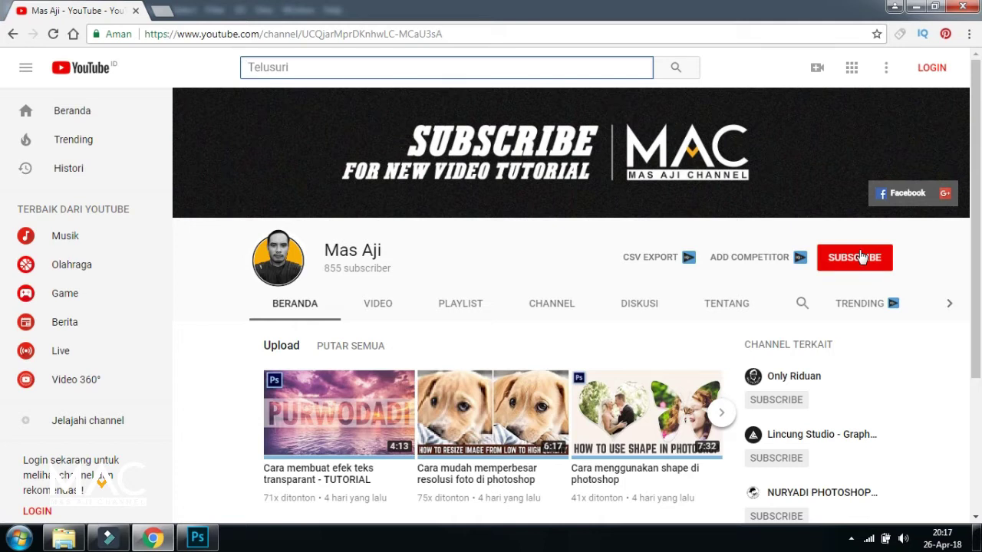
left_click(197, 538)
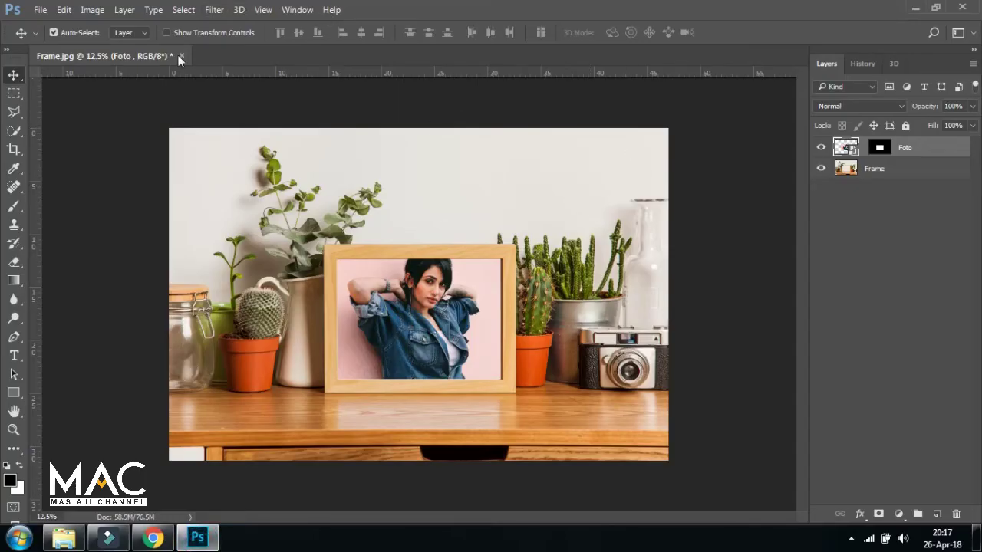
Close Frame.jpg without saving and reopen the original Frame image.
left_click(181, 56)
left_click(495, 214)
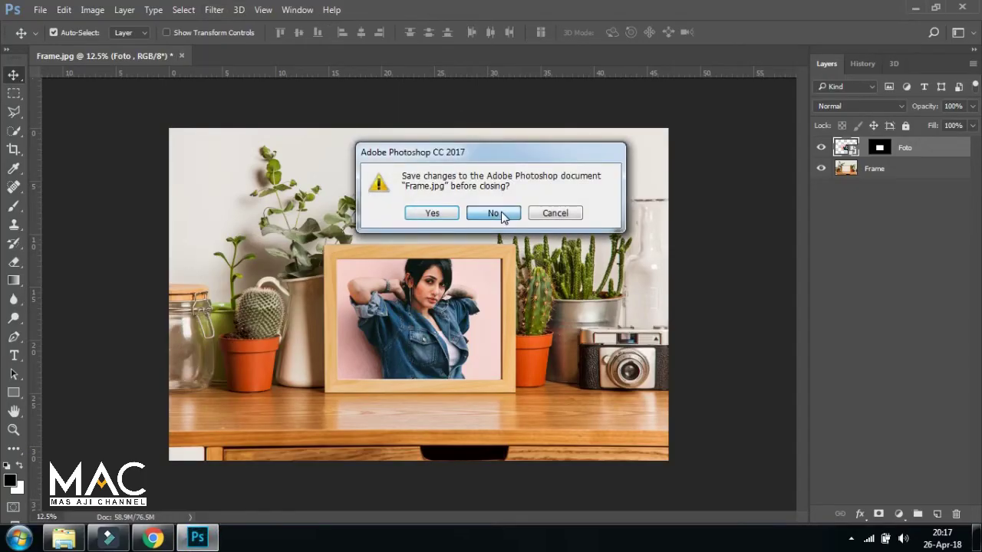
left_click(42, 10)
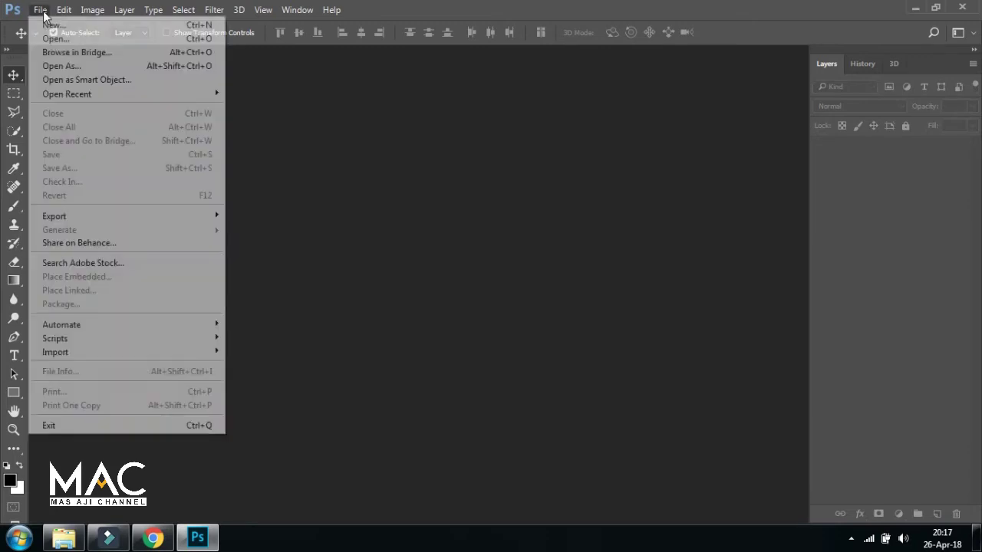
left_click(66, 37)
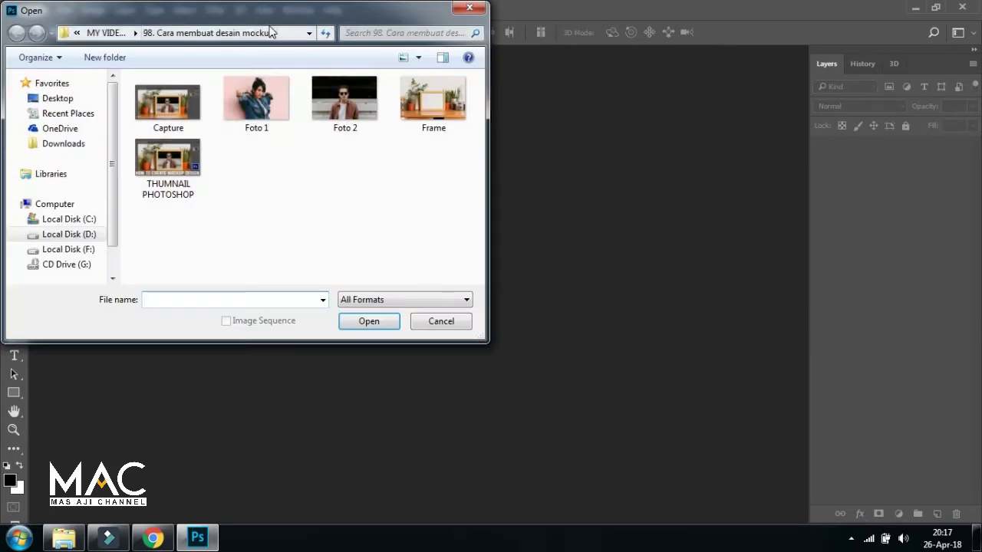
left_click_drag(265, 9, 517, 54)
left_click(691, 140)
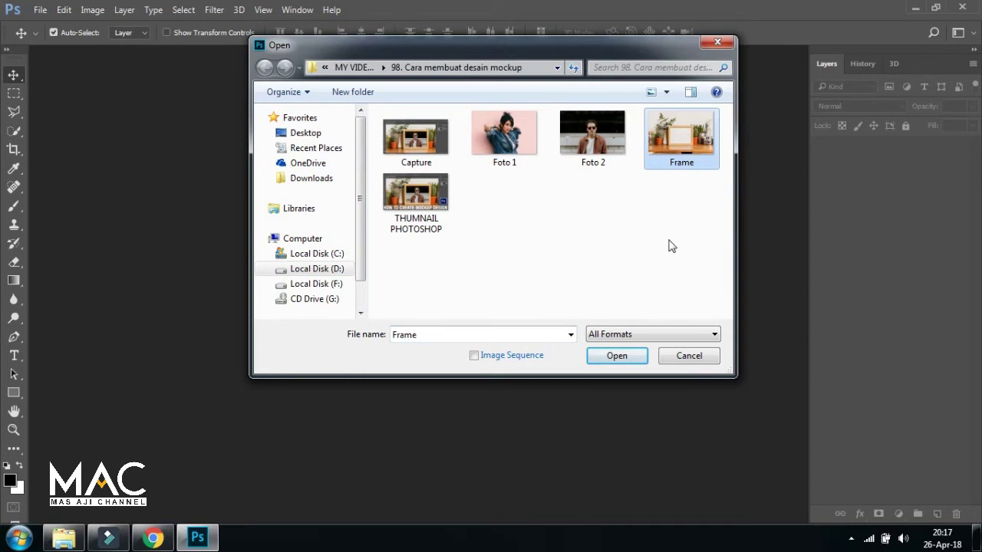
left_click(593, 356)
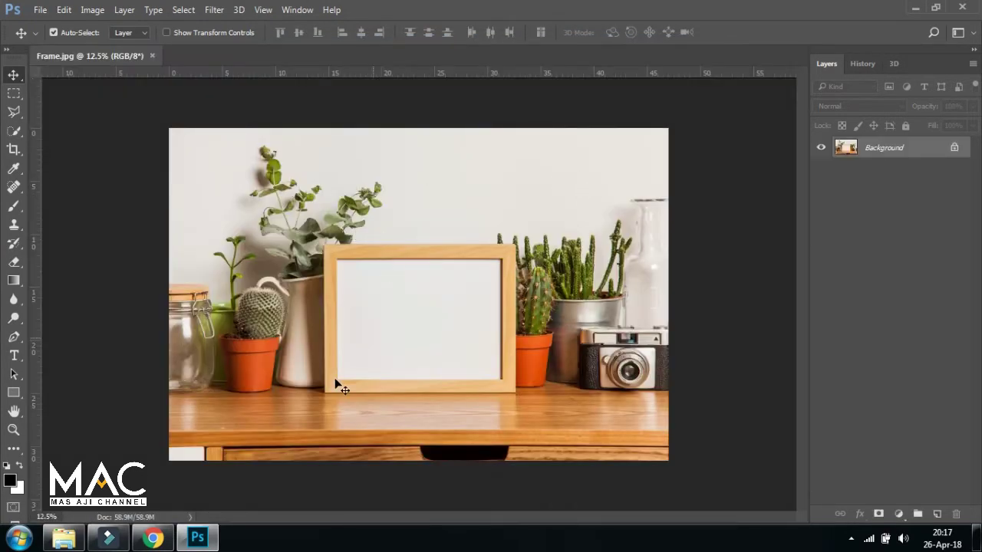
Convert the Background layer to a normal layer and rename it Frame.
key("ctrl+plus")
key("ctrl+plus")
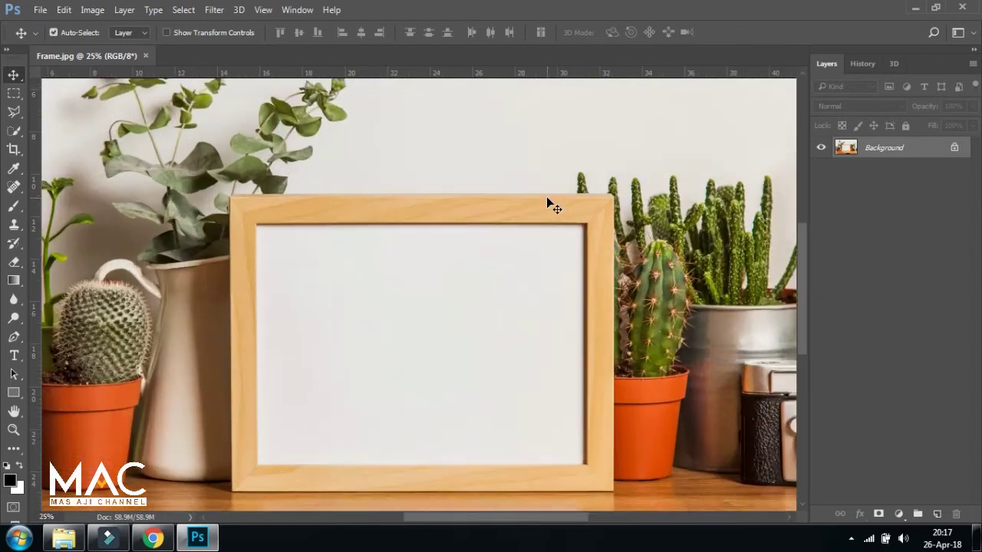
key("ctrl+minus")
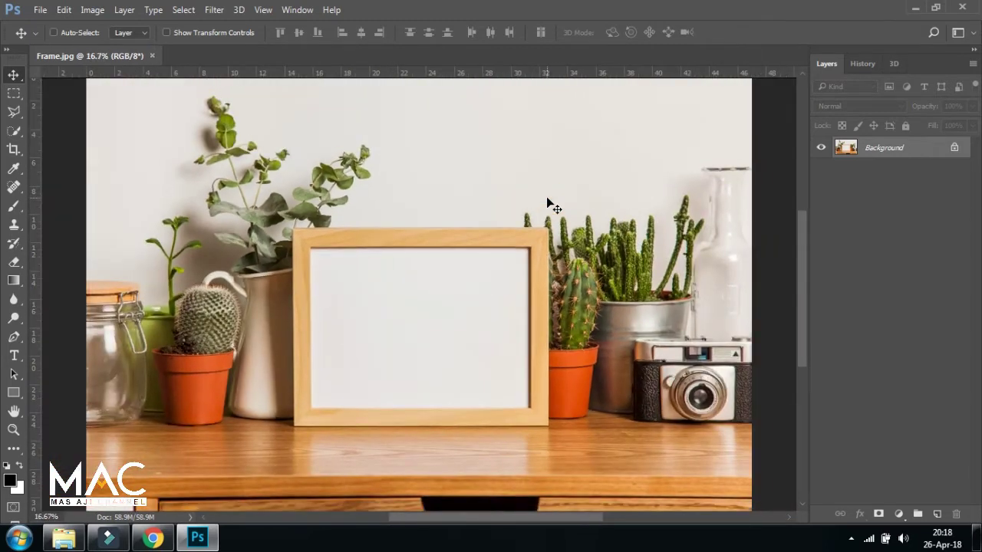
key("ctrl+minus")
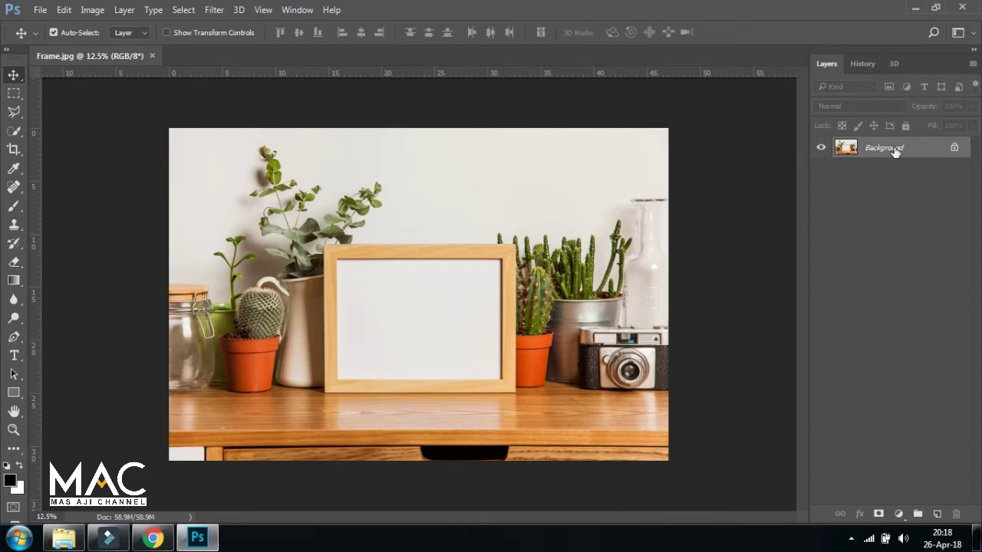
double_click(896, 149)
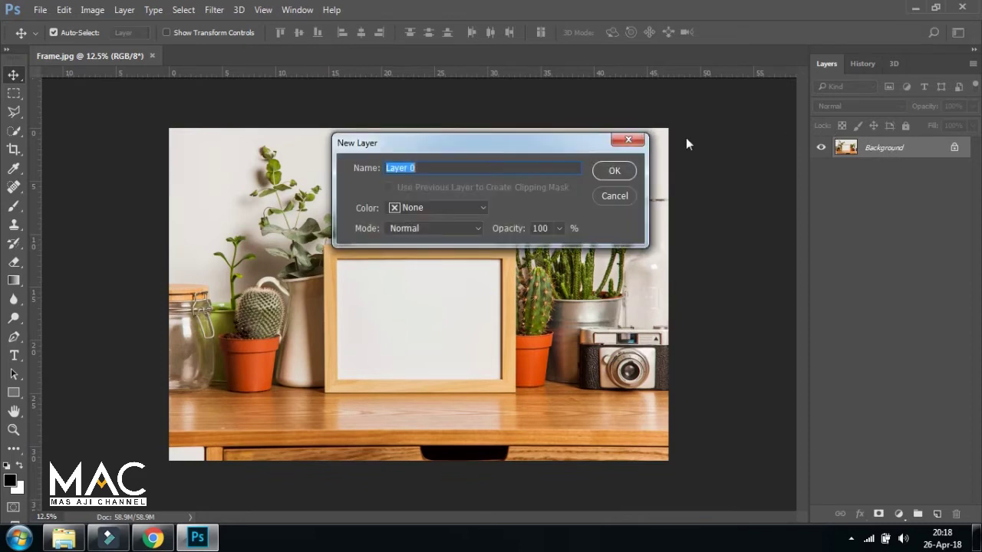
left_click(614, 172)
double_click(877, 150)
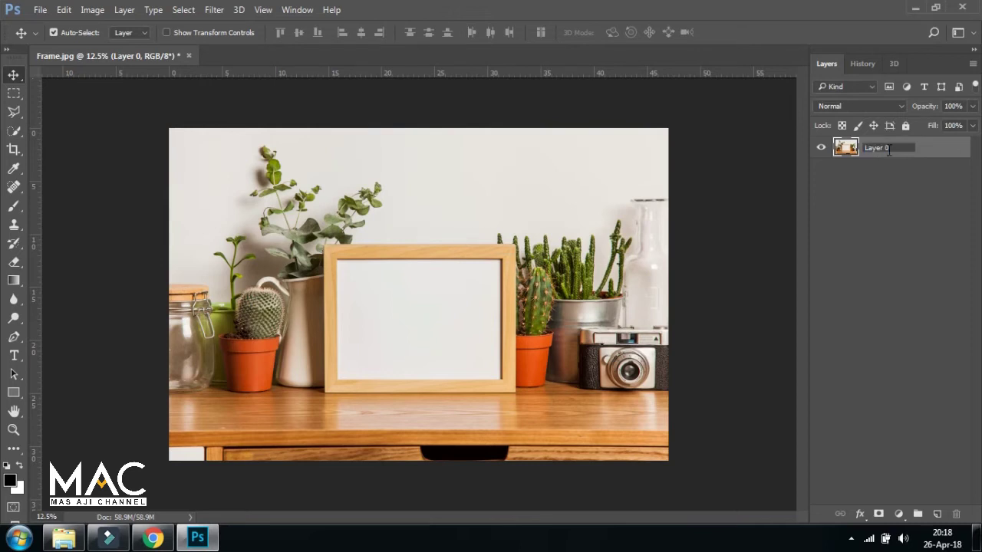
key("BackSpace")
type("Frame")
key("Return")
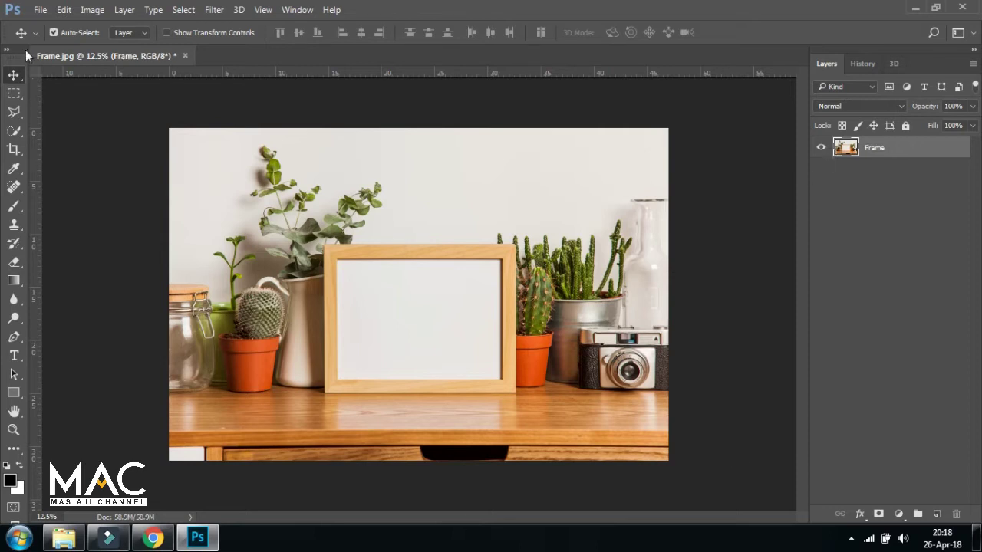
Place the Foto 2 portrait embedded above the Frame layer.
left_click(38, 10)
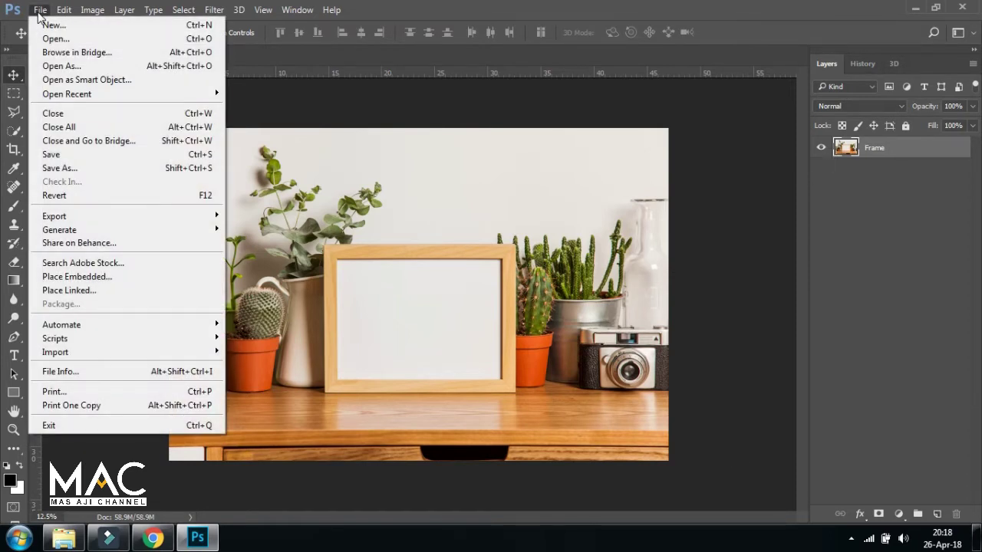
left_click(137, 278)
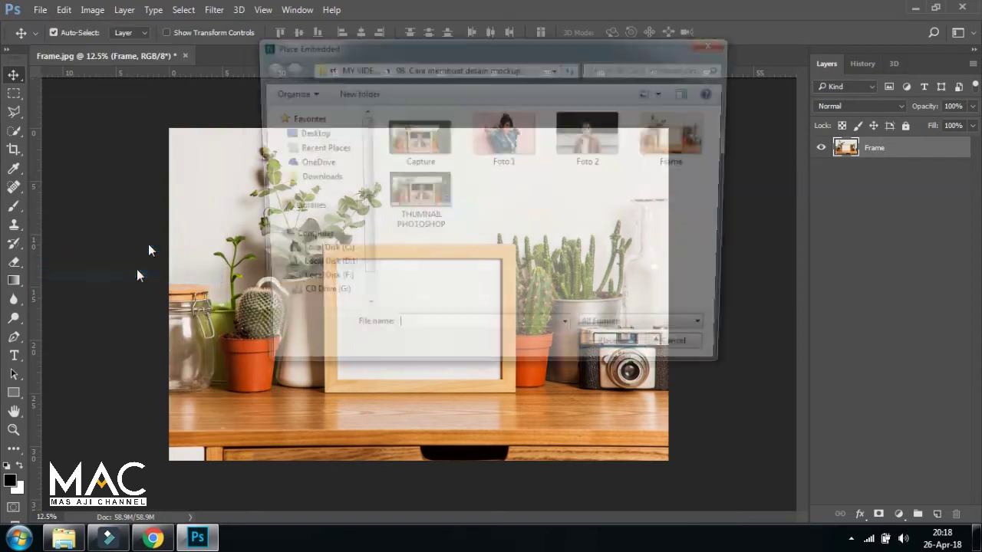
left_click(595, 135)
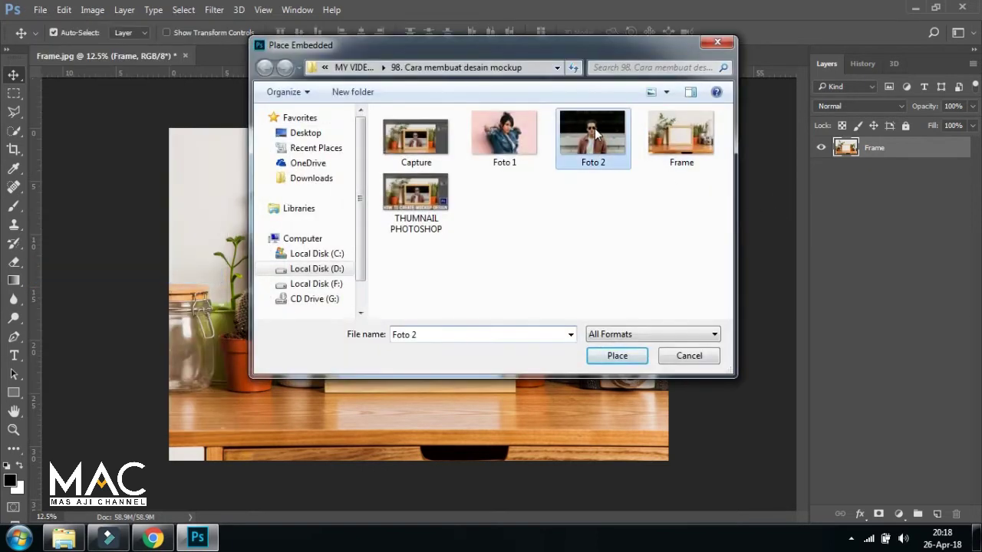
left_click(628, 357)
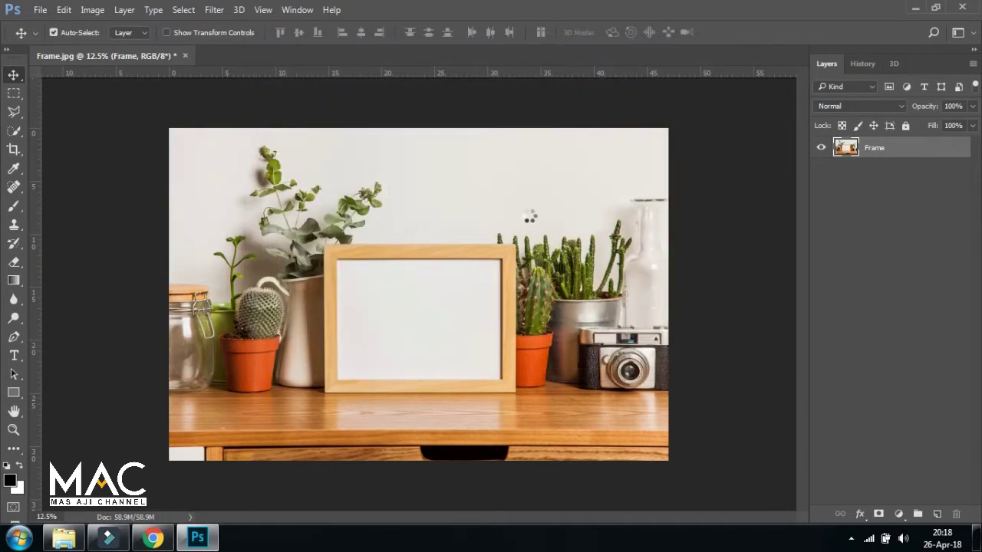
key("Return")
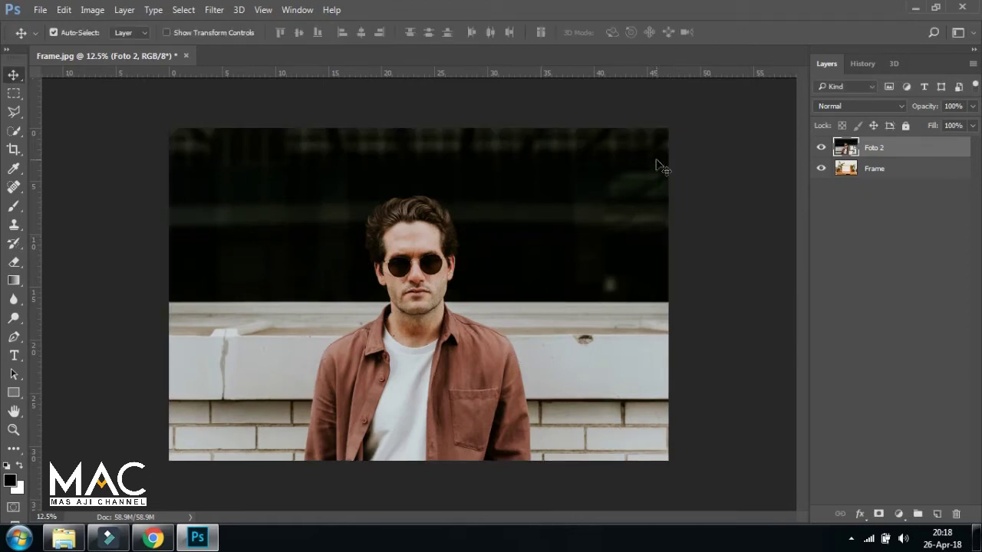
Rasterize the Foto 2 layer and hide it.
right_click(871, 153)
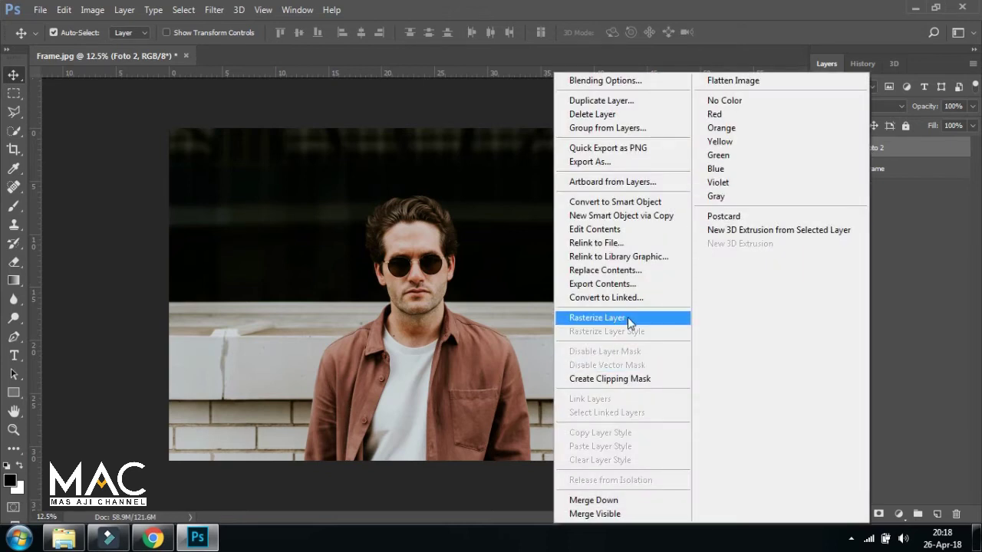
left_click(633, 319)
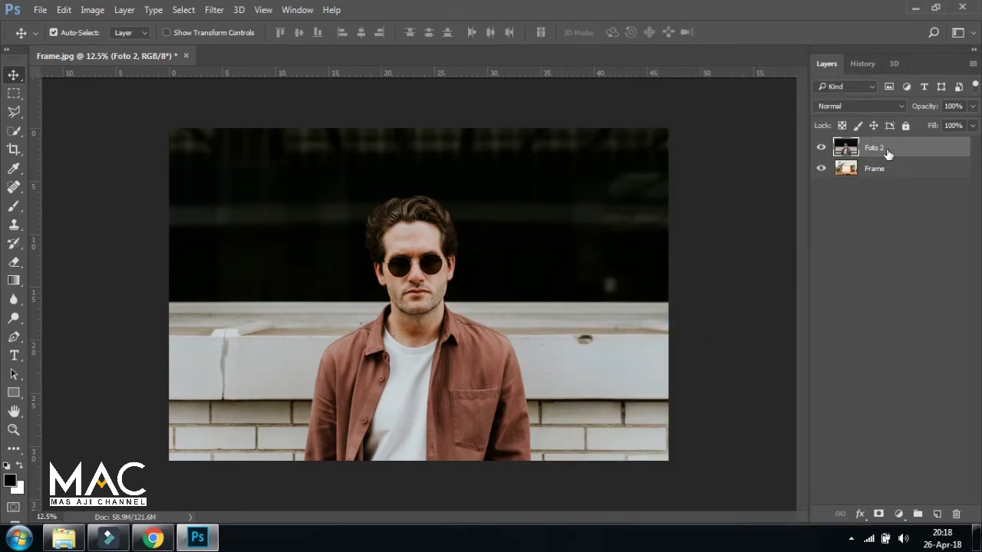
left_click(822, 148)
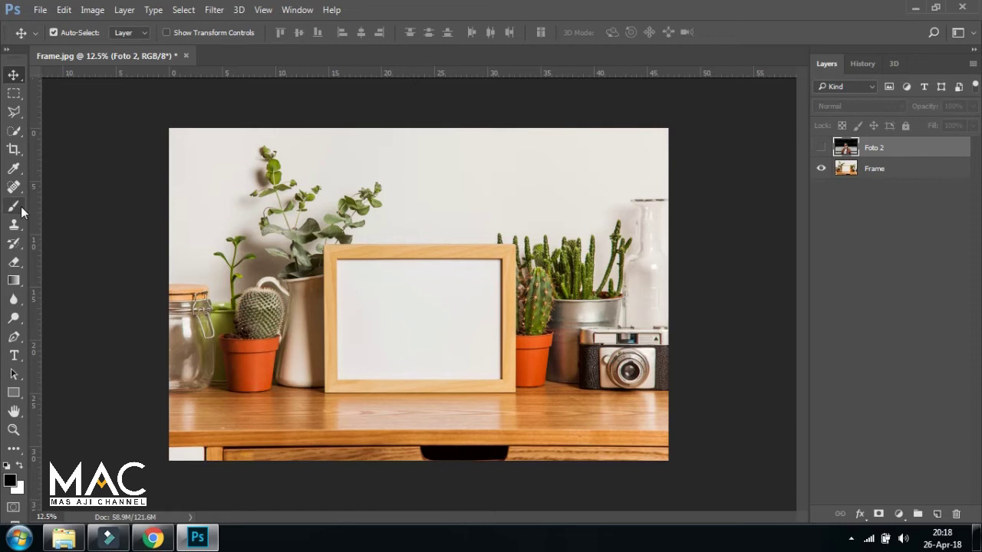
Switch to the Polygonal Lasso Tool and zoom in on the wooden frame.
left_click(16, 113)
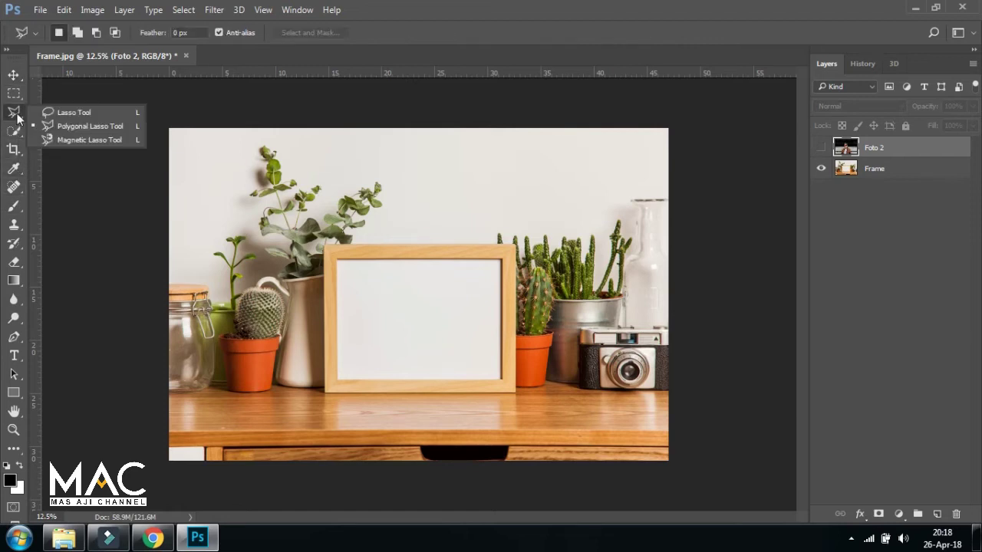
left_click(81, 128)
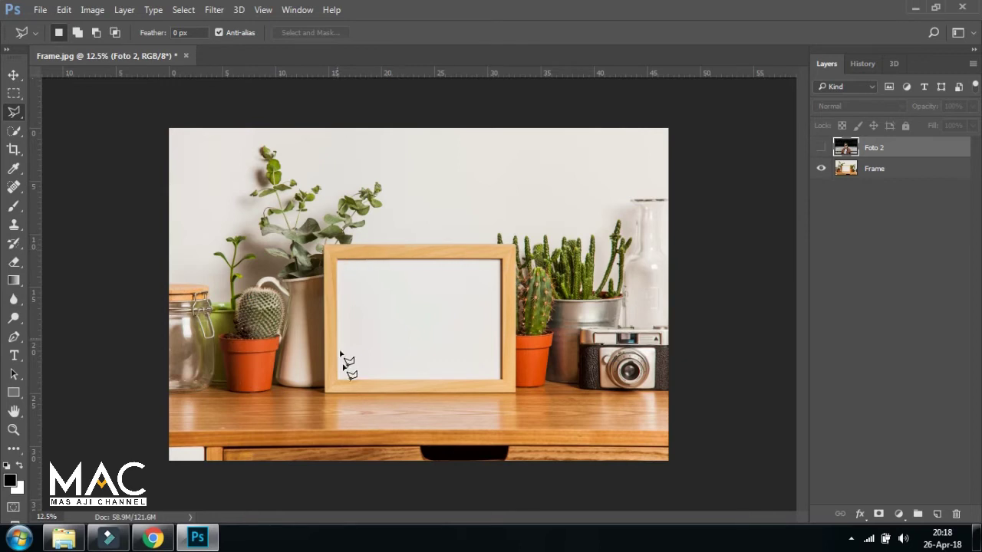
scroll(453, 372, "up", 1)
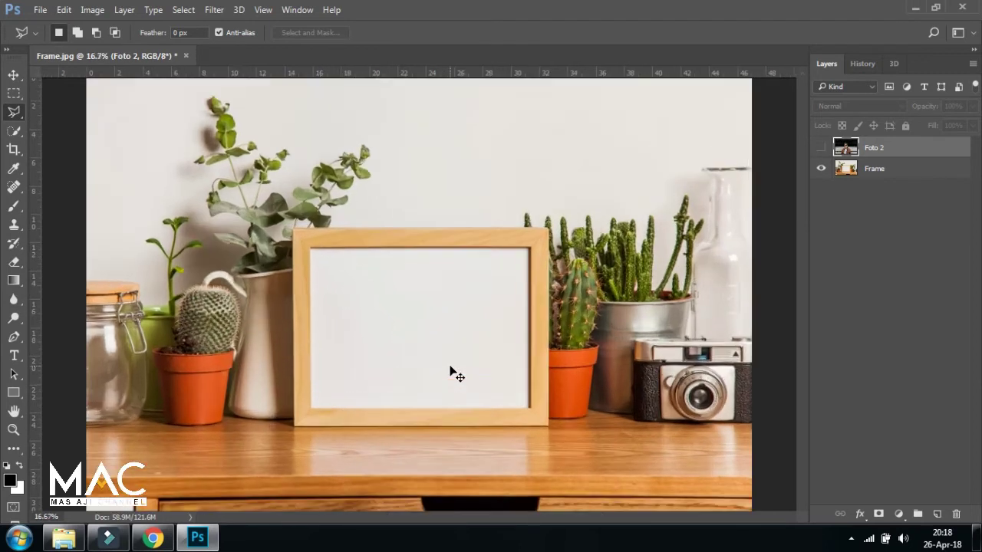
scroll(452, 372, "up", 1)
scroll(453, 372, "up", 1)
scroll(452, 372, "up", 1)
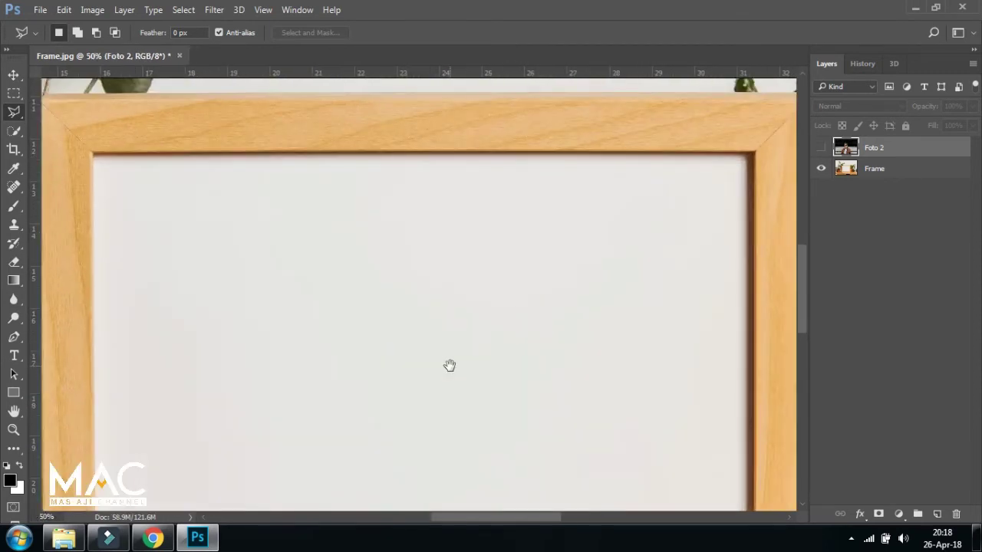
scroll(399, 261, "down", 5)
left_click_drag(382, 342, 375, 348)
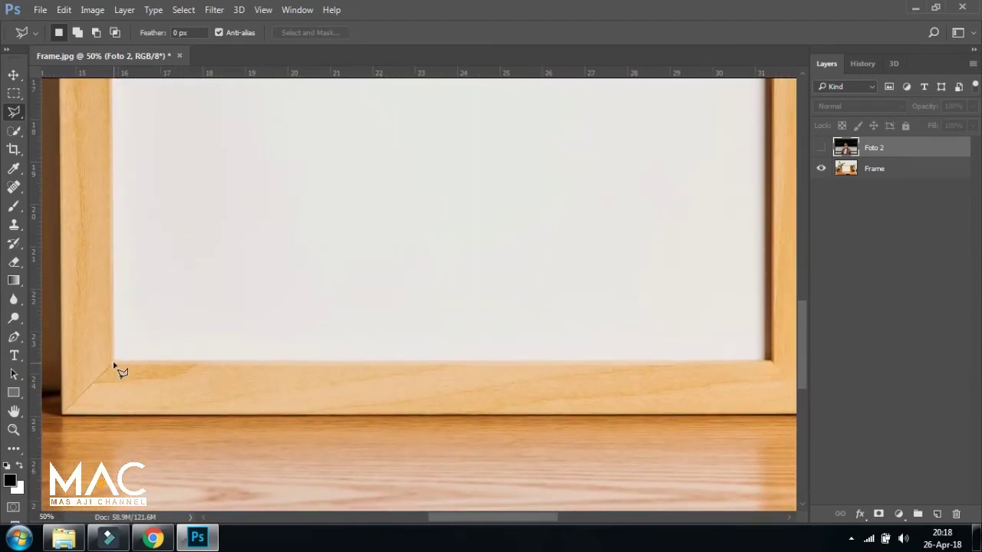
Trace the frame's four inner corners to close a selection of the empty opening.
left_click(115, 362)
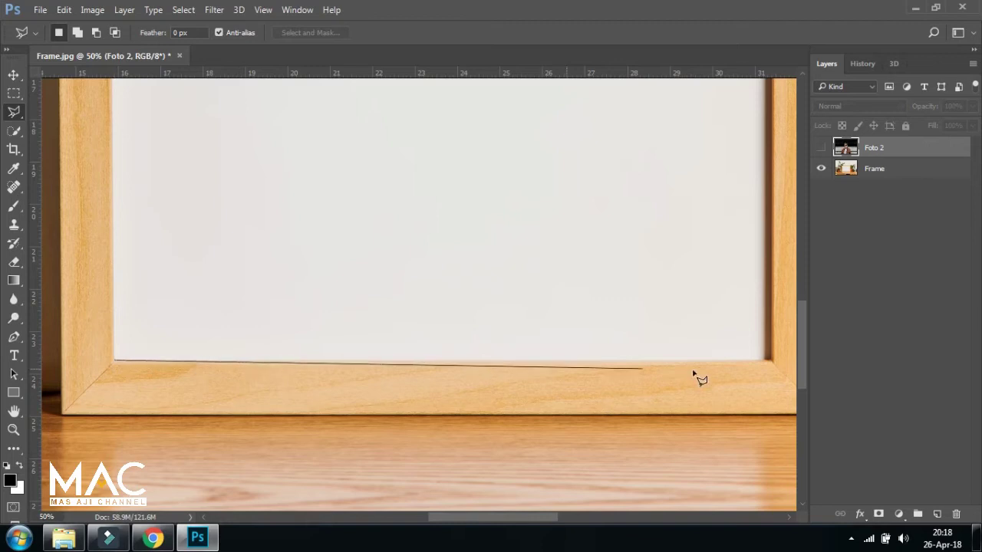
left_click(768, 361)
scroll(712, 450, "up", 10)
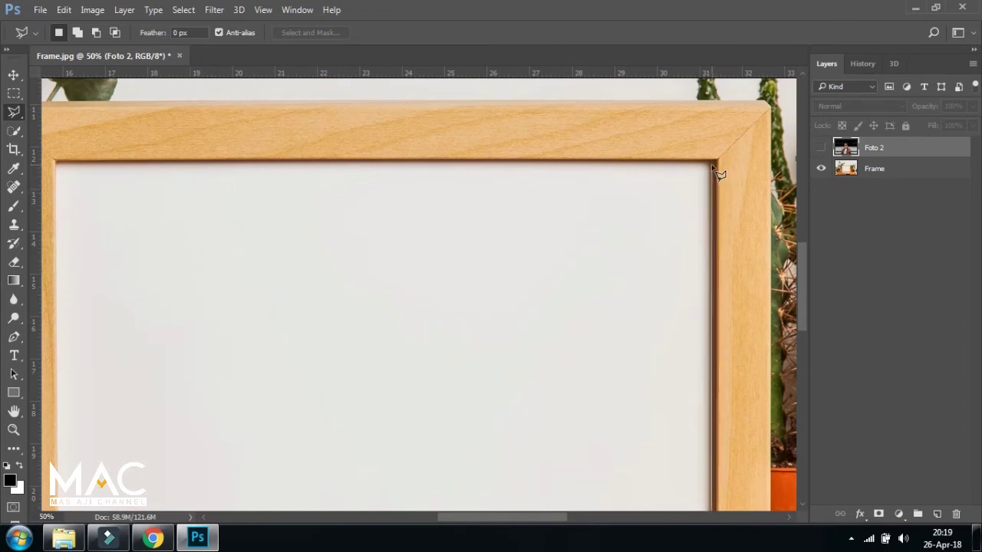
left_click(711, 164)
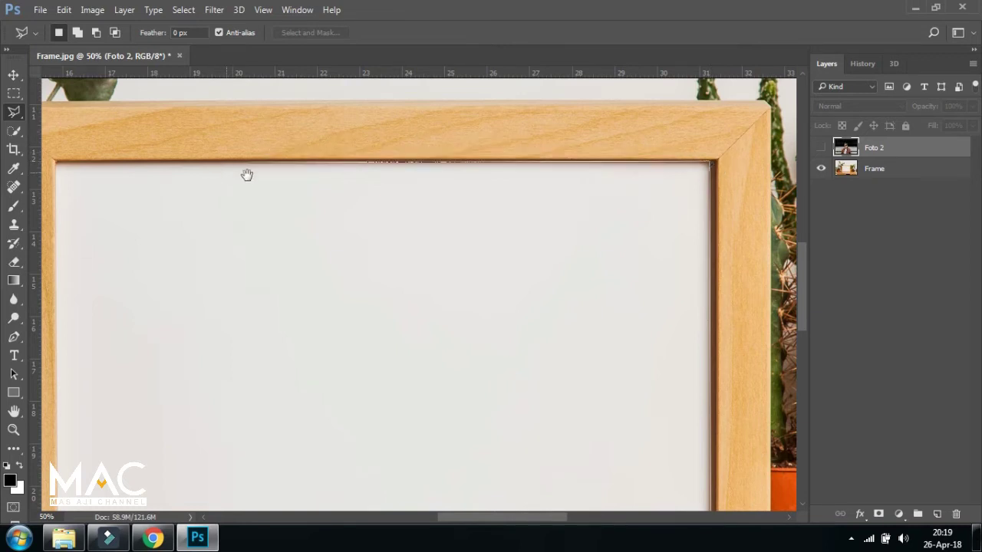
left_click_drag(248, 173, 410, 182)
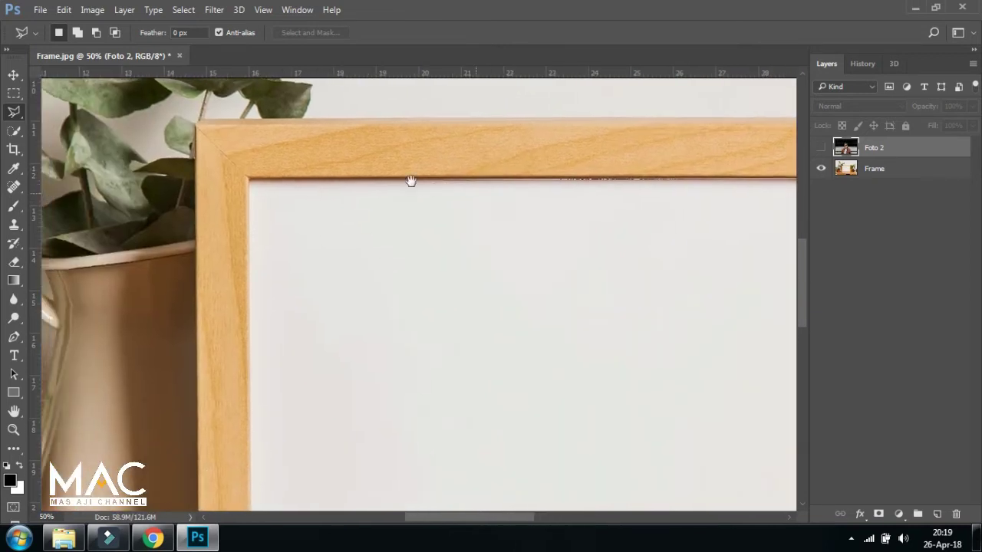
left_click(249, 182)
left_click_drag(266, 453, 241, 244)
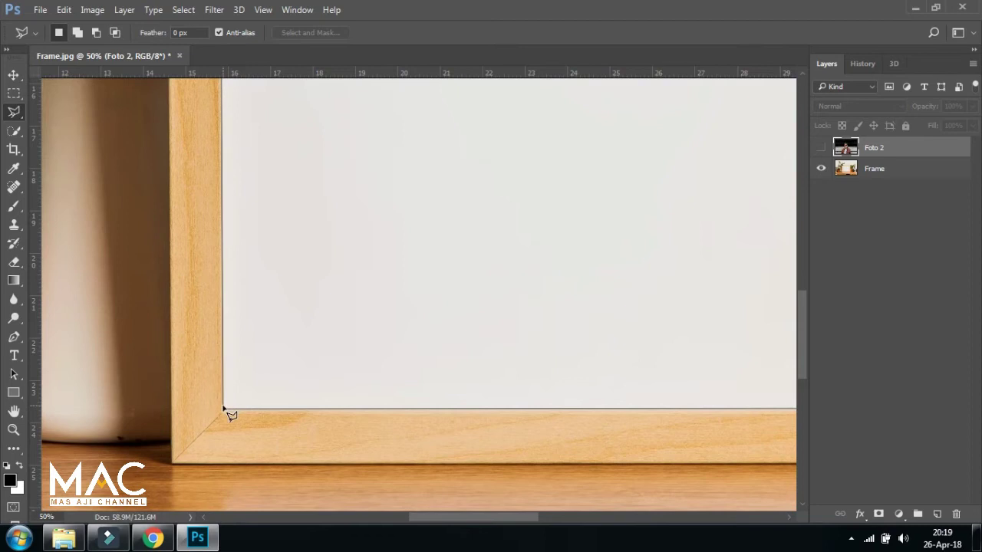
left_click(224, 412)
double_click(230, 412)
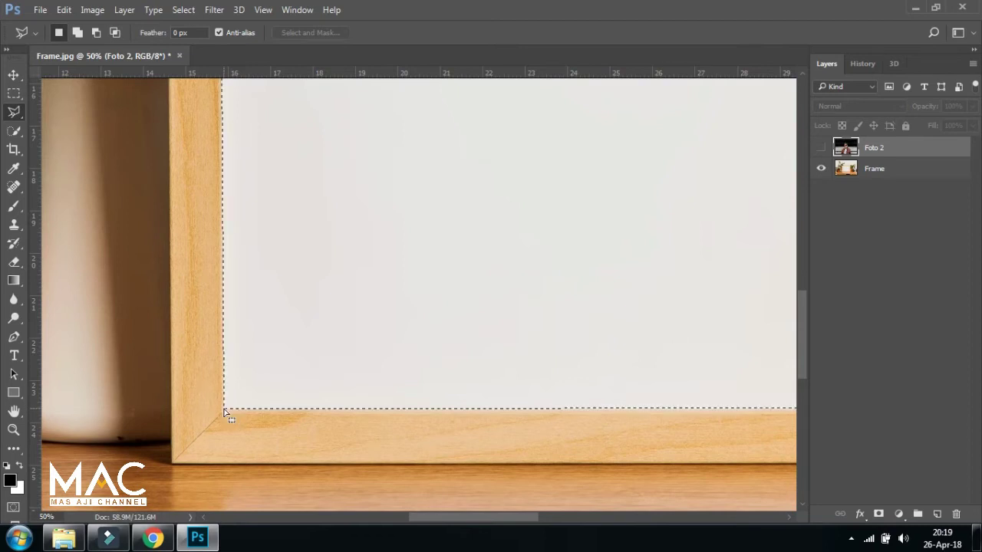
Switch to the Move tool, zoom out, and show the Foto 2 layer again.
key("v")
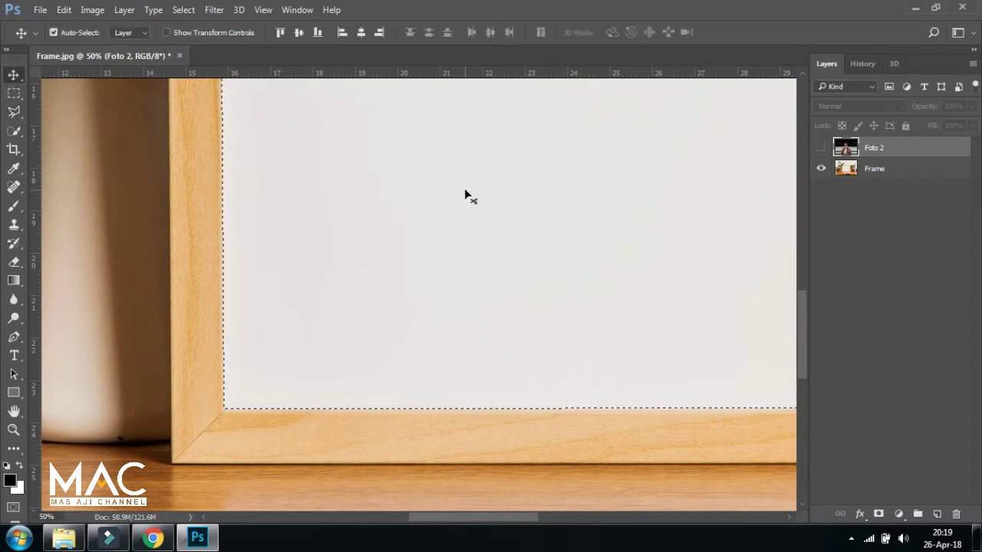
key("ctrl+minus")
key("ctrl+minus")
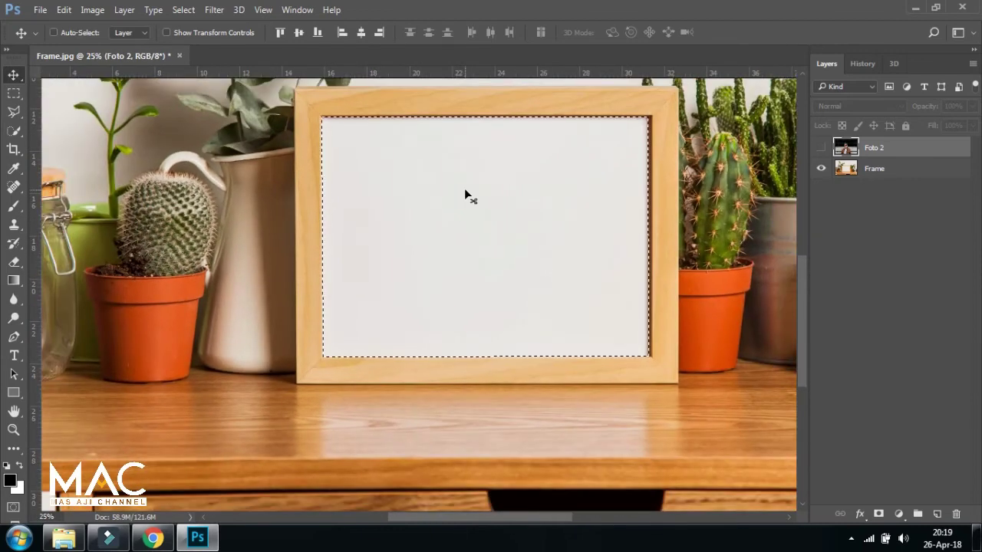
key("ctrl+minus")
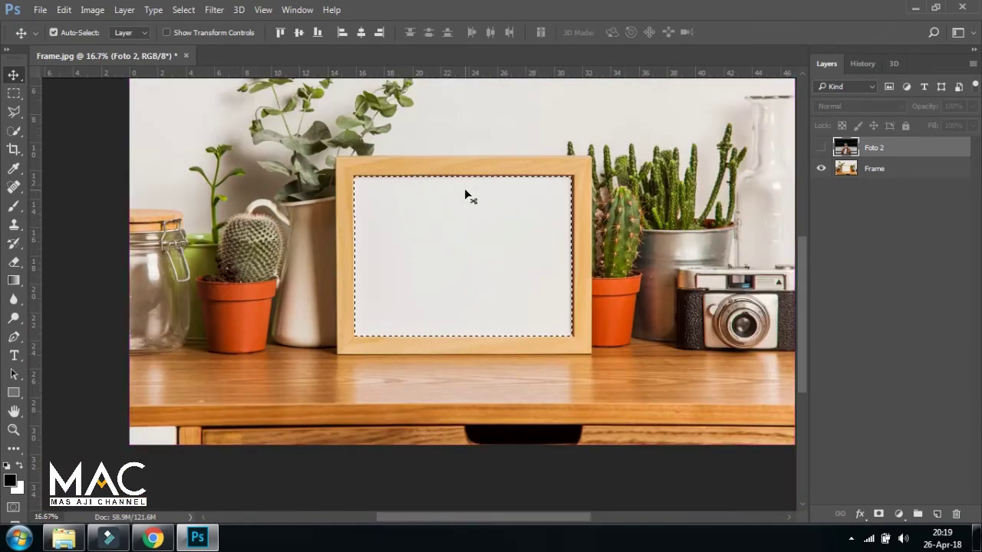
left_click(822, 148)
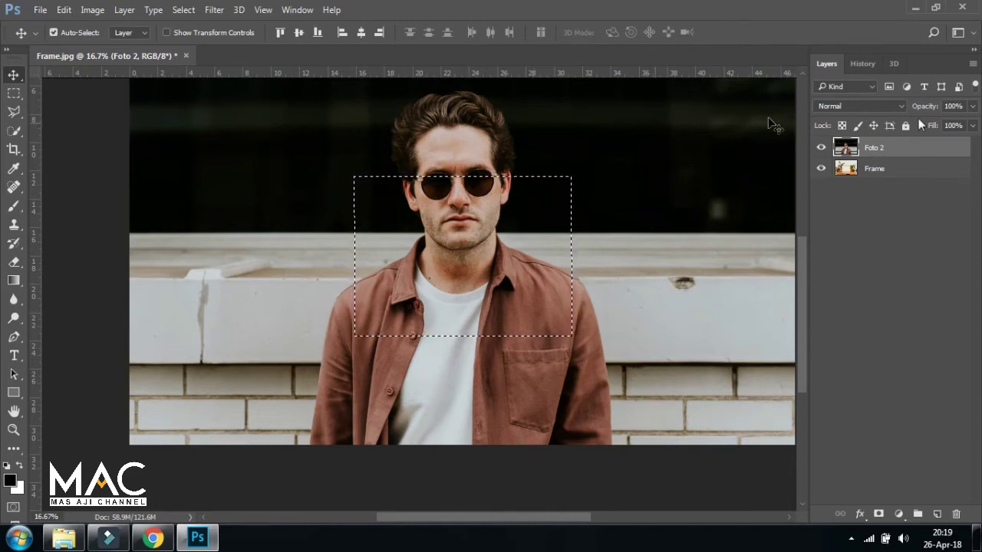
Convert Foto 2 to a smart object and add a layer mask from the frame selection.
right_click(887, 148)
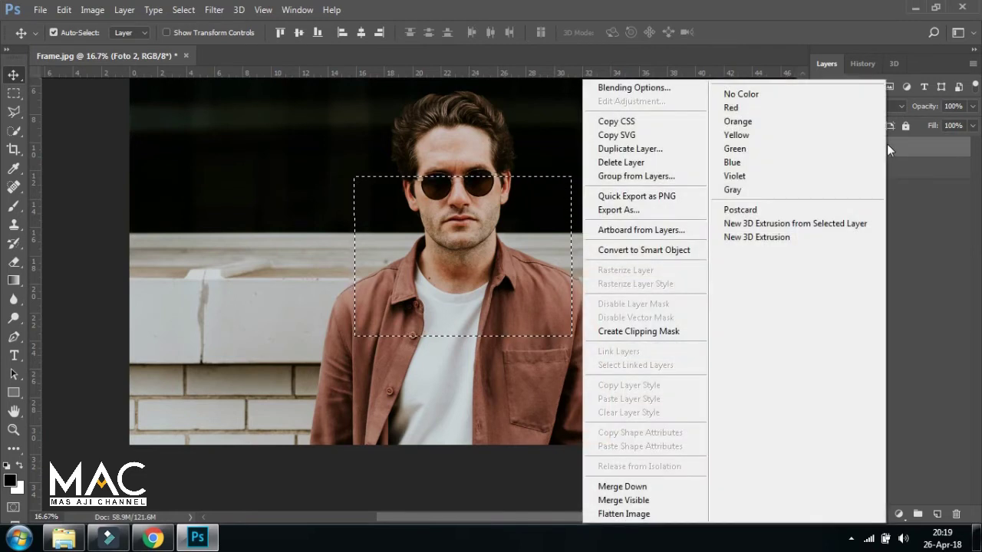
left_click(681, 251)
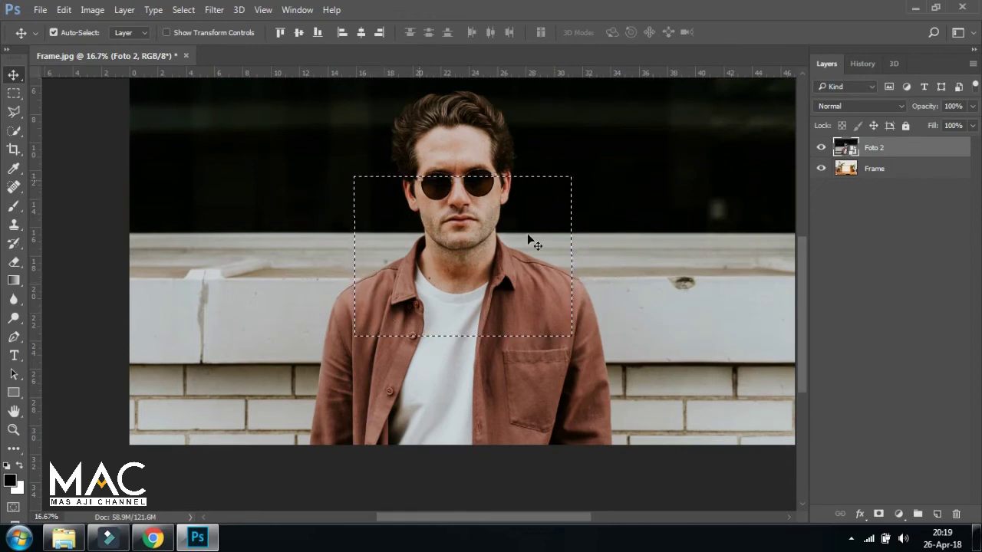
left_click(880, 515)
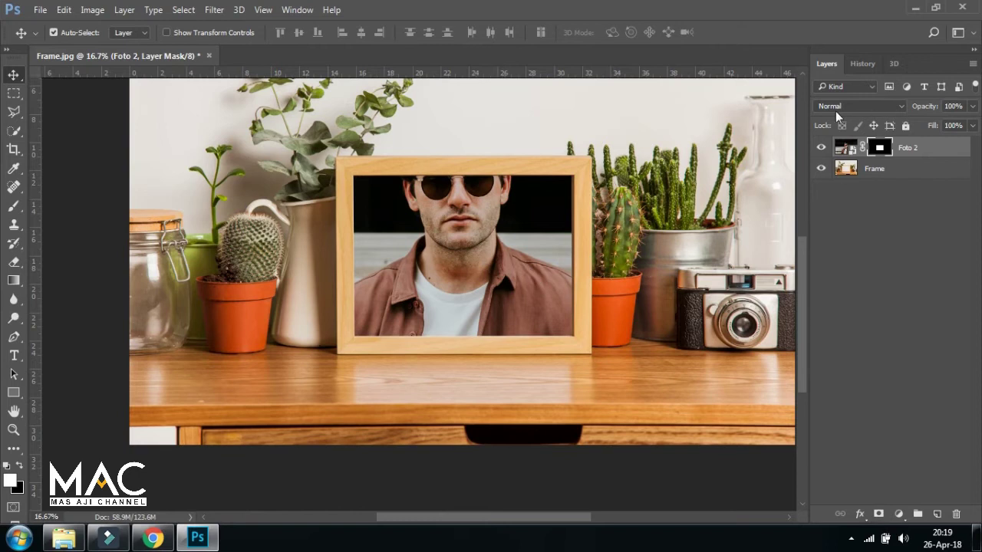
key("ctrl+minus")
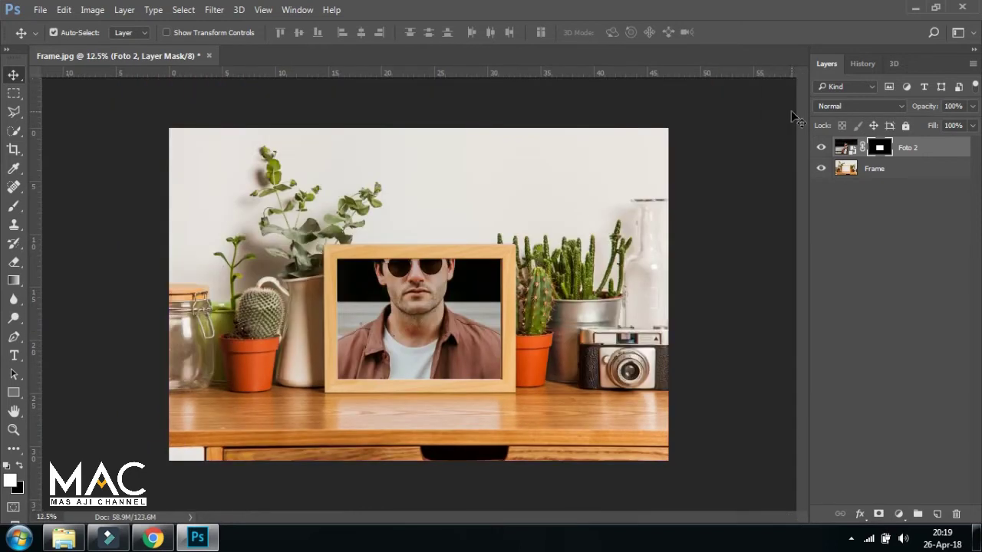
Unlink Foto 2's layer mask and target the portrait thumbnail instead of the mask.
key("ctrl+plus")
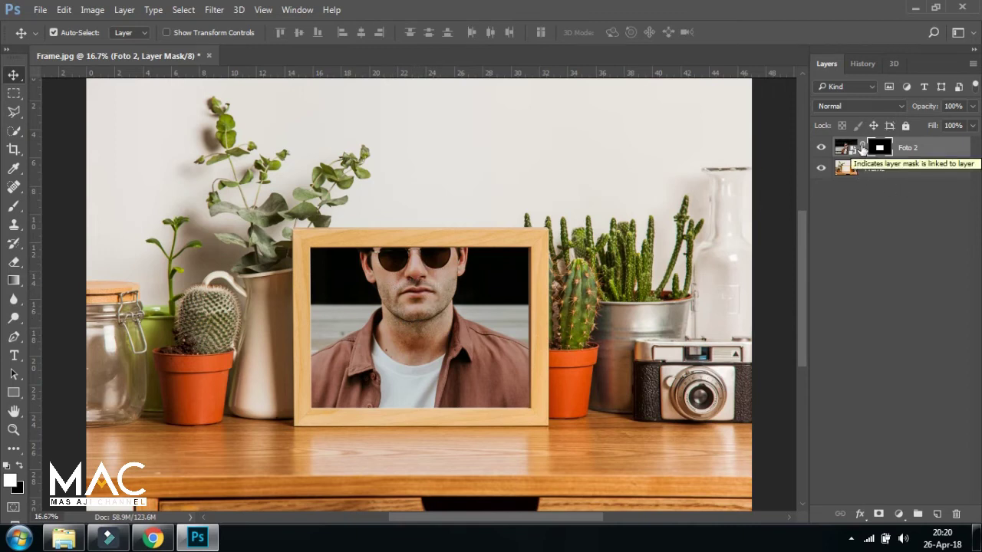
left_click(862, 148)
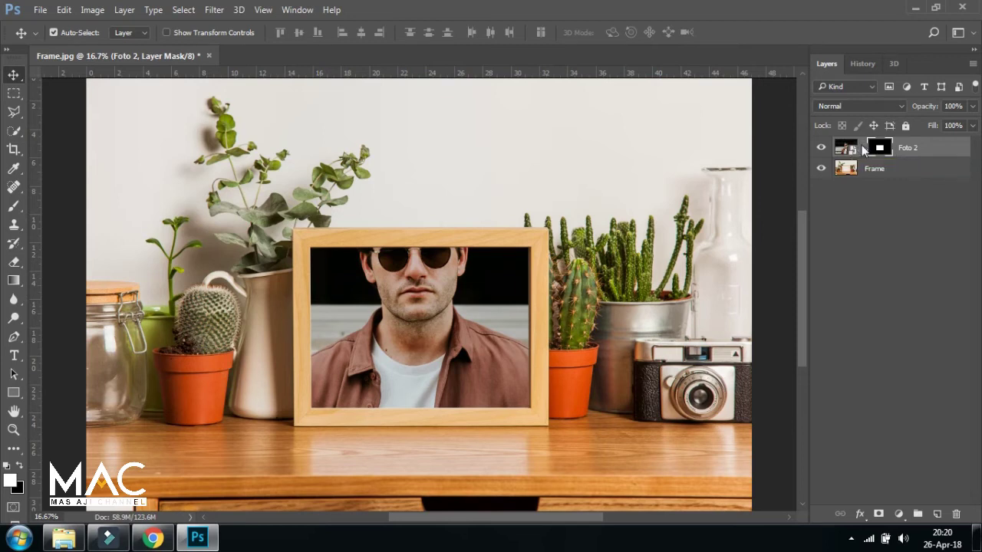
left_click(842, 150)
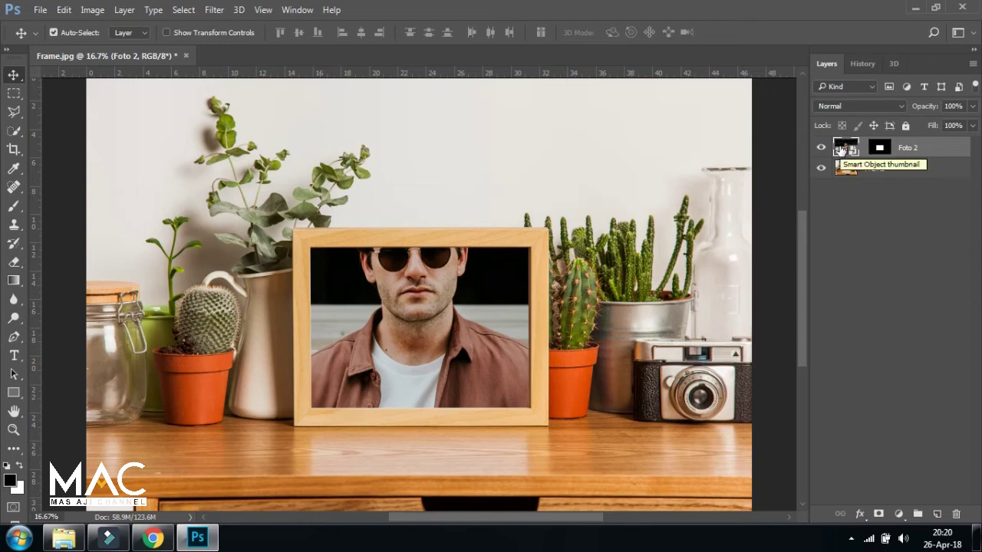
Start Free Transform on Foto 2 and scale the portrait down to roughly 58%.
key("ctrl+t")
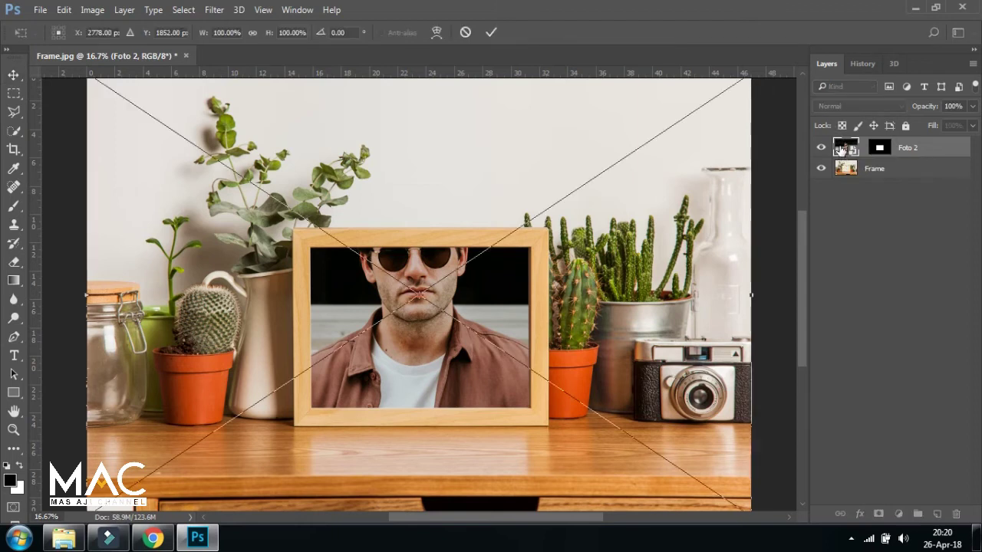
key("ctrl+0")
key("ctrl+minus")
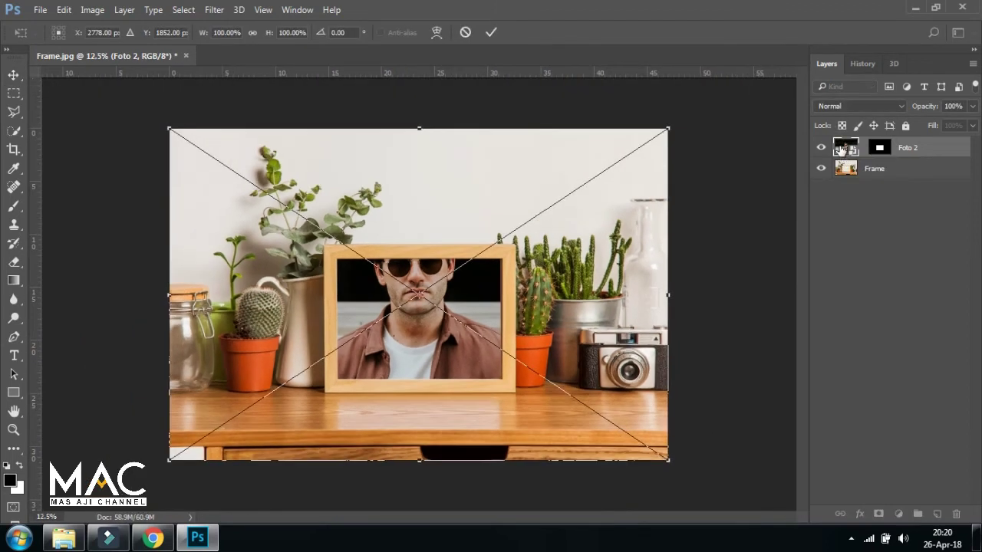
left_click_drag(170, 129, 266, 193)
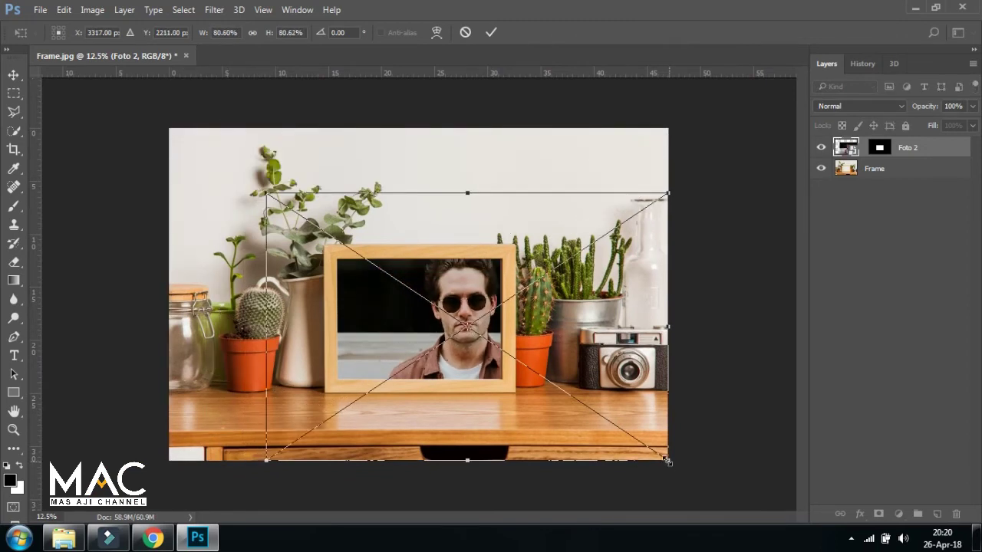
left_click_drag(668, 460, 554, 384)
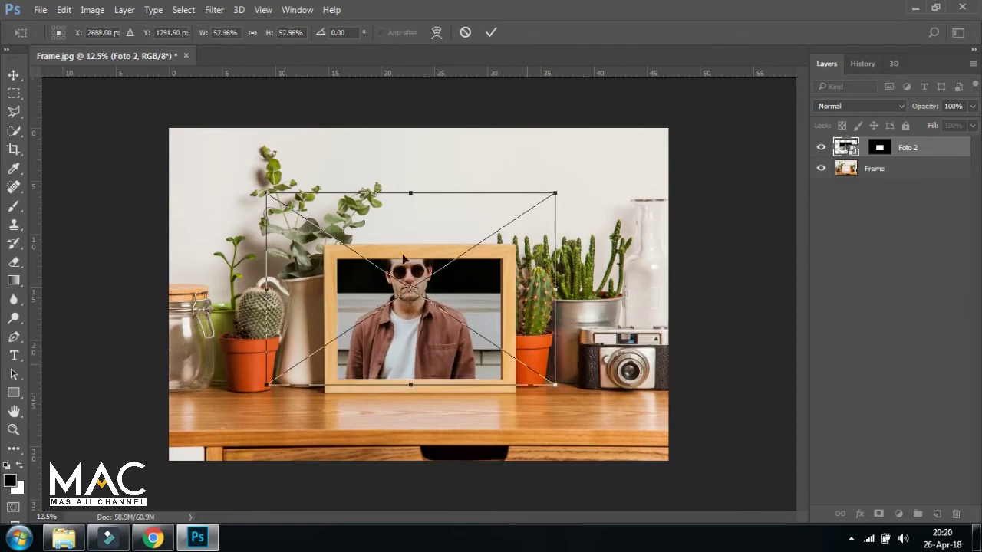
left_click_drag(267, 198, 314, 240)
Fine-tune the portrait to about 45%, centre it in the frame, and apply.
key("ctrl+plus")
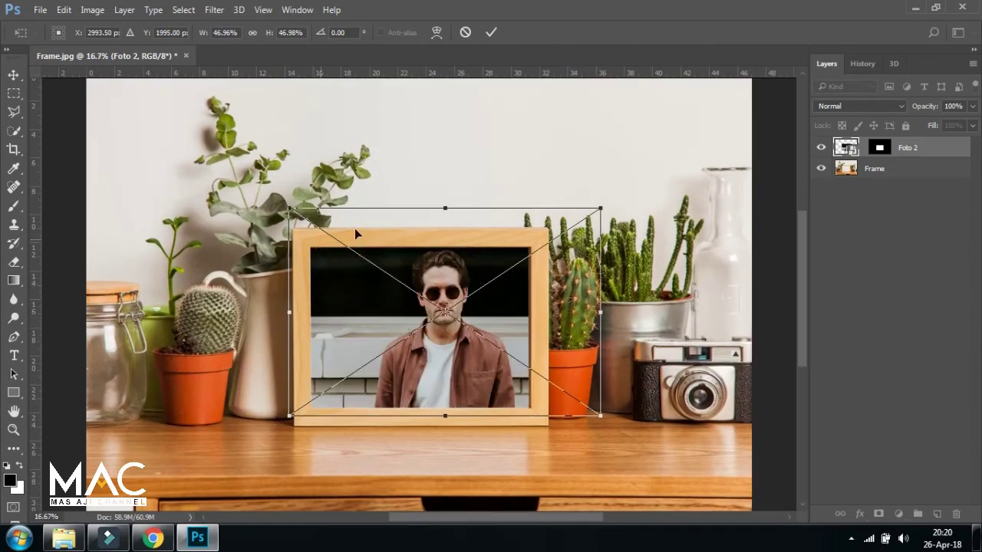
left_click_drag(605, 206, 583, 201)
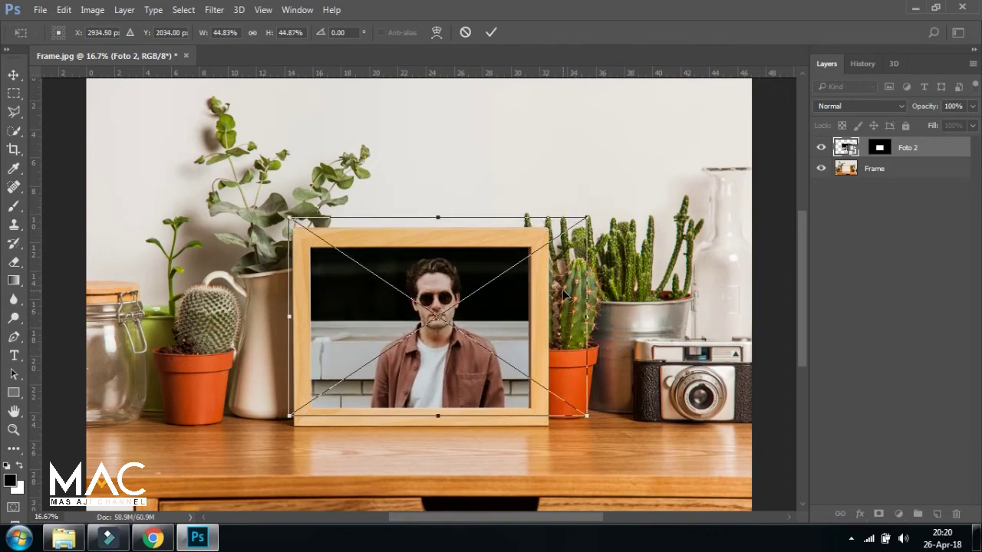
left_click_drag(506, 325, 498, 324)
left_click_drag(281, 218, 285, 221)
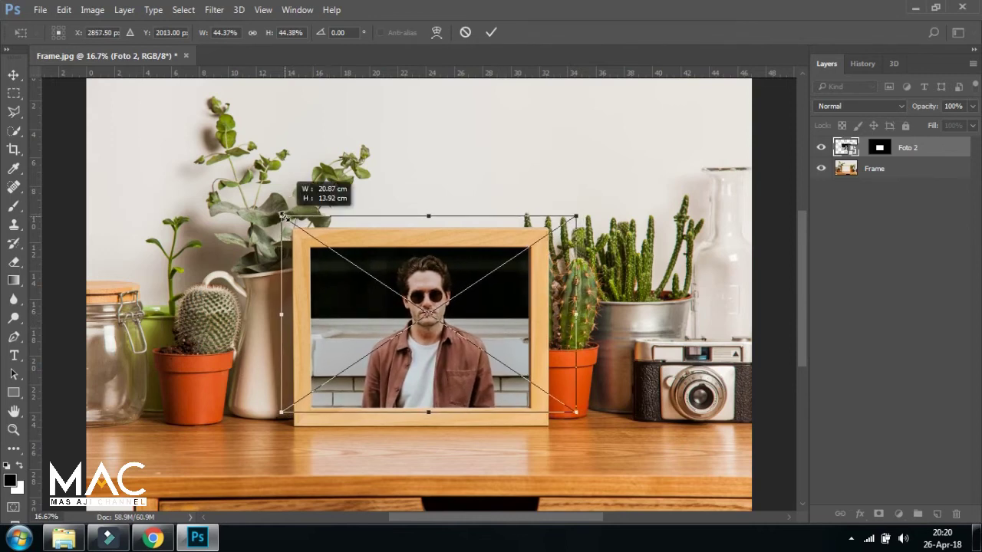
left_click_drag(577, 215, 581, 212)
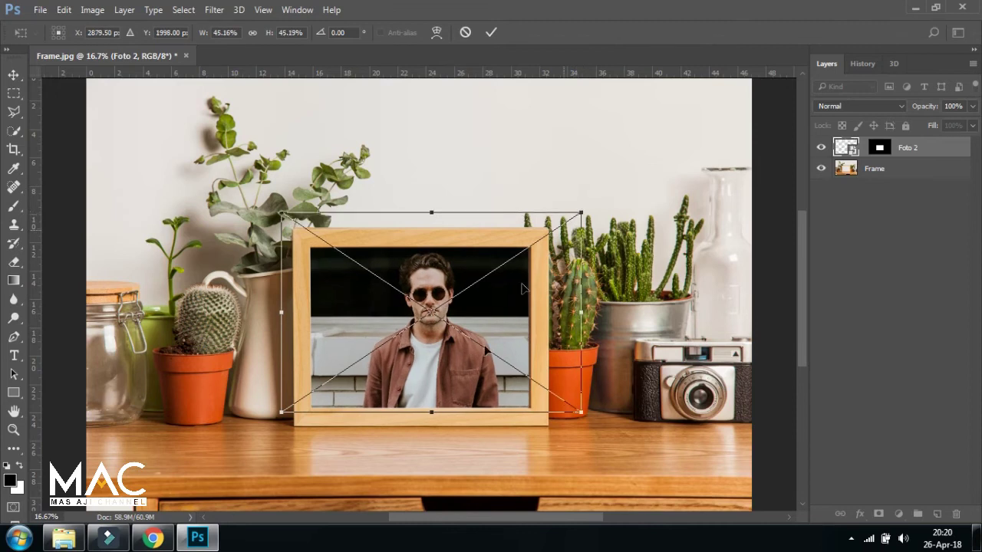
left_click_drag(493, 324, 489, 324)
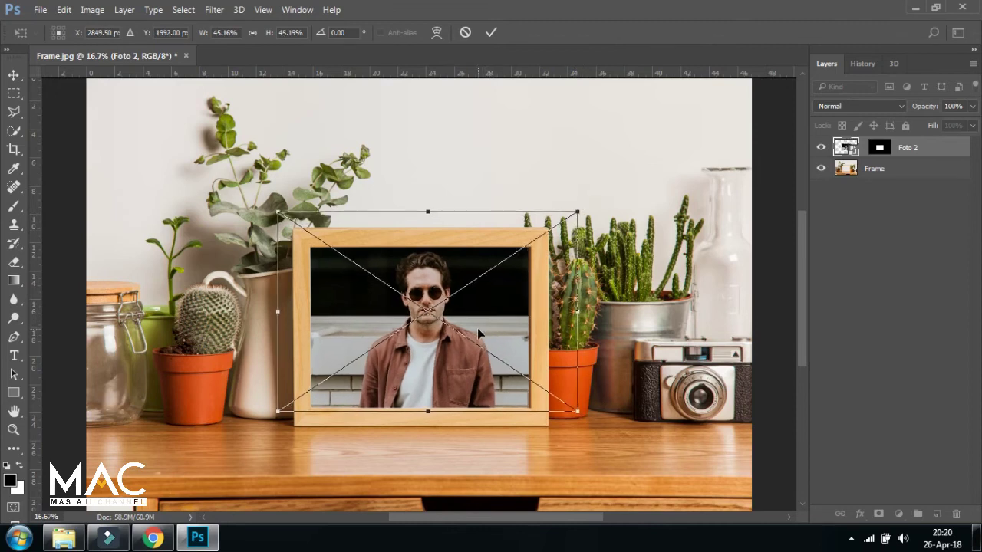
key("Return")
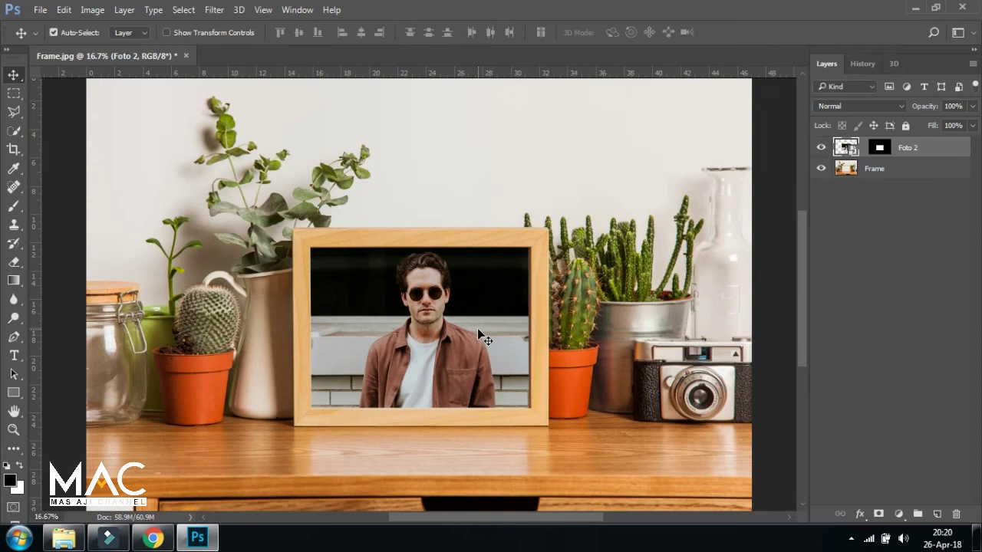
key("ctrl+minus")
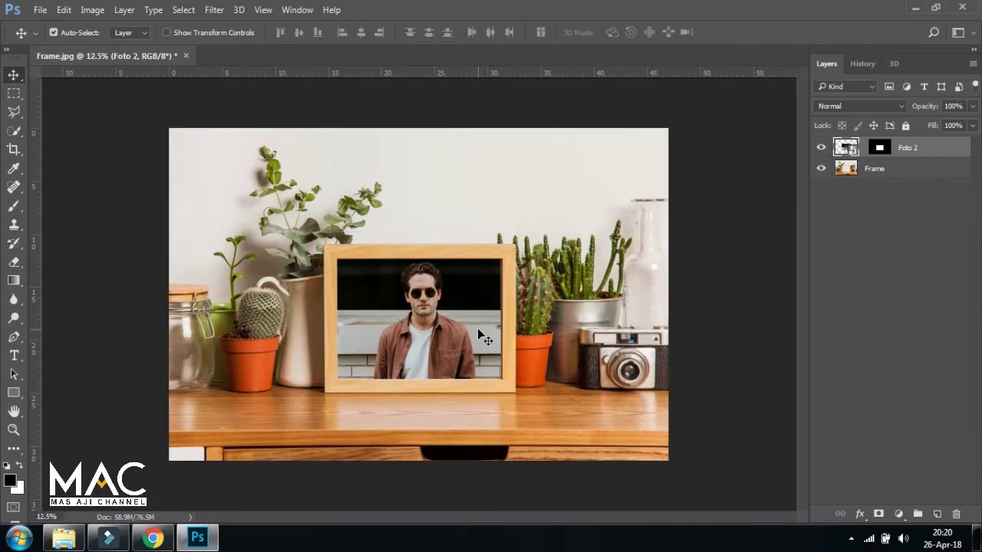
key("ctrl+plus")
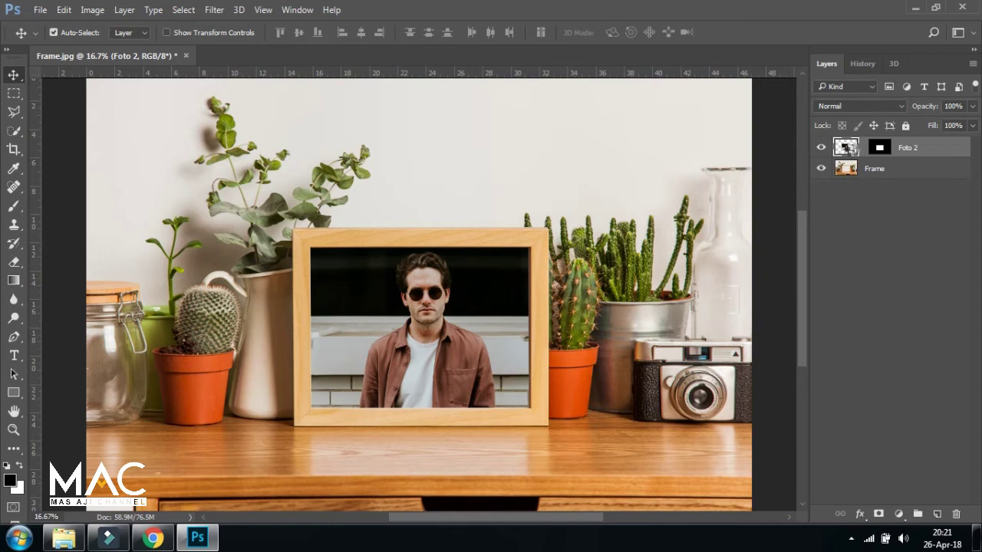
Open the Foto 2 smart object and embed the Foto 1 photo on top.
double_click(846, 147)
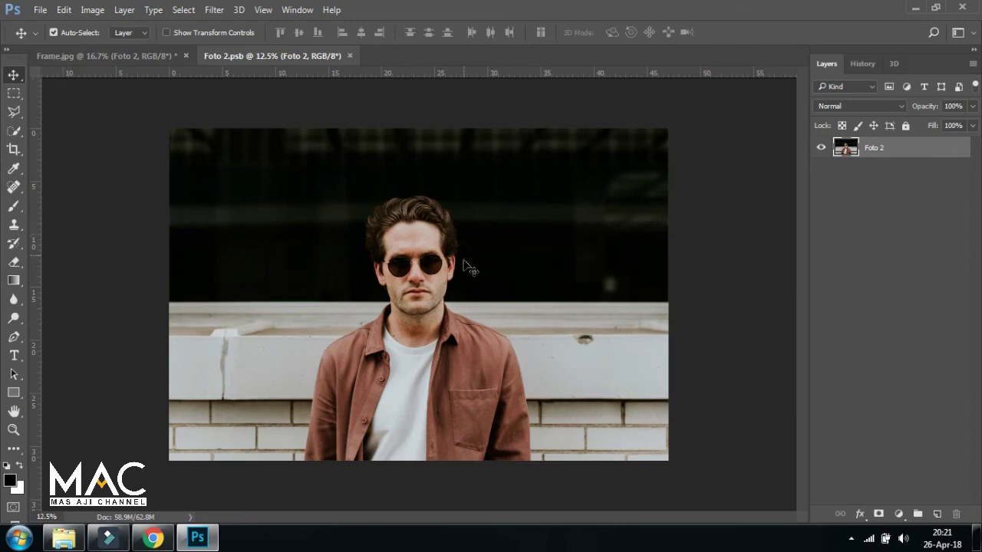
left_click(39, 10)
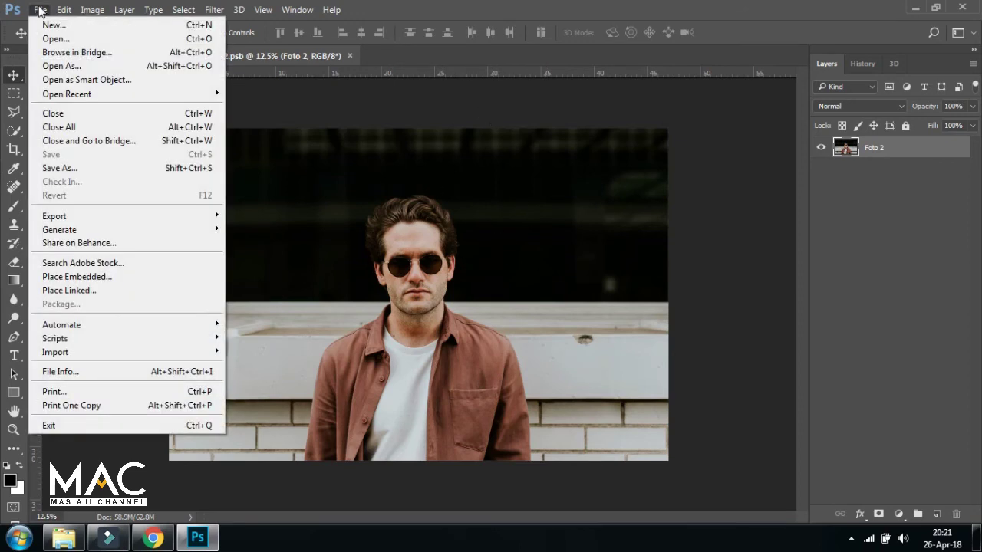
left_click(43, 25)
left_click(39, 10)
left_click(113, 279)
left_click(516, 132)
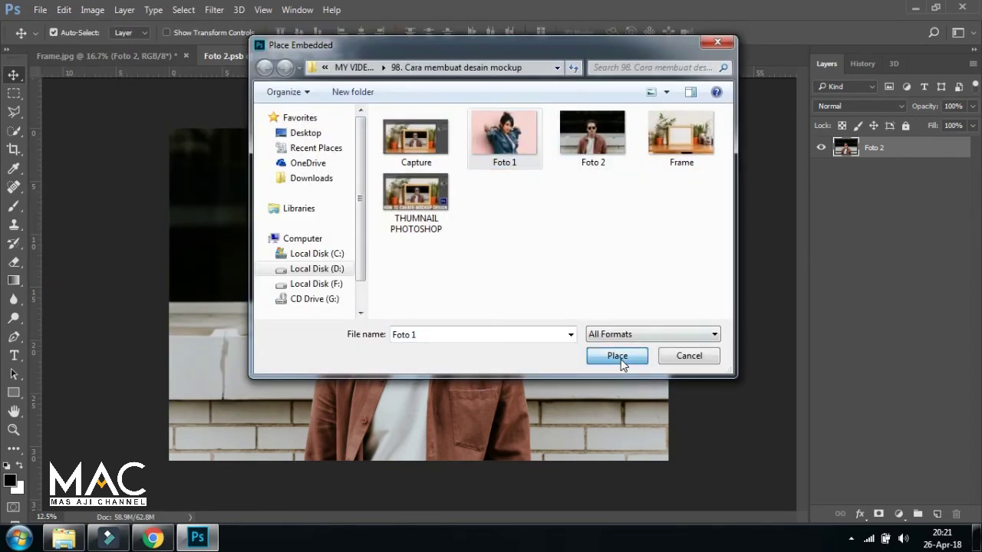
left_click(621, 363)
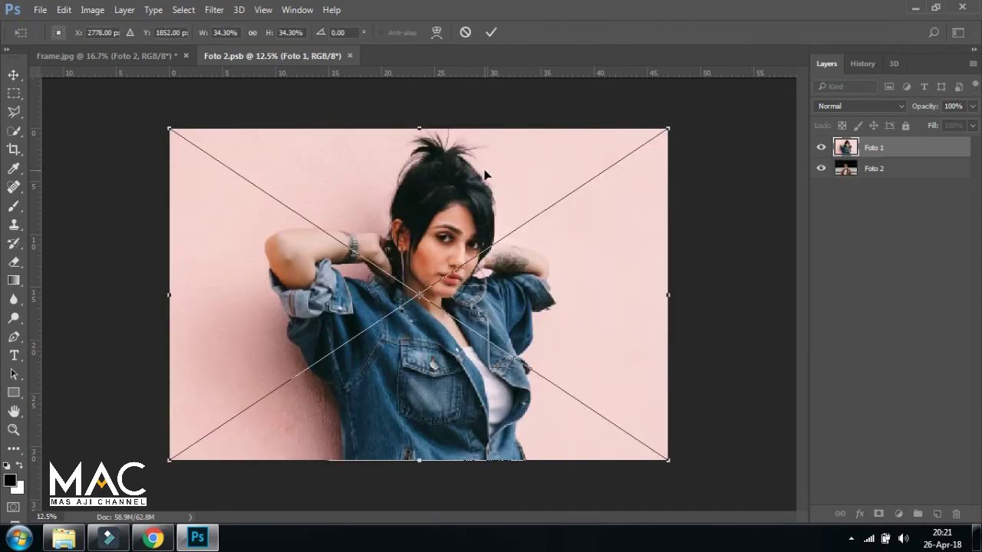
key("Return")
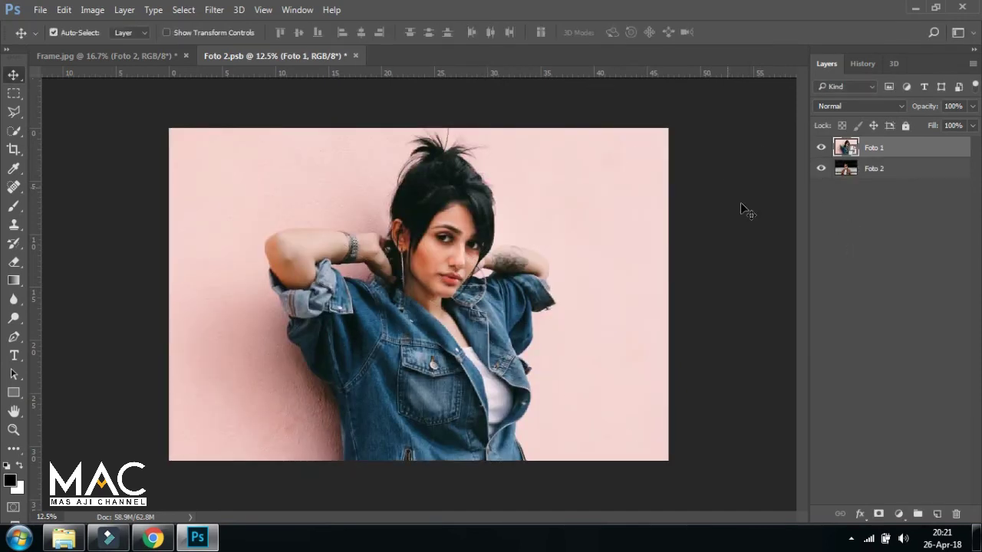
Hide the man's Foto 2 layer and close the smart object document.
left_click(844, 172)
left_click(821, 170)
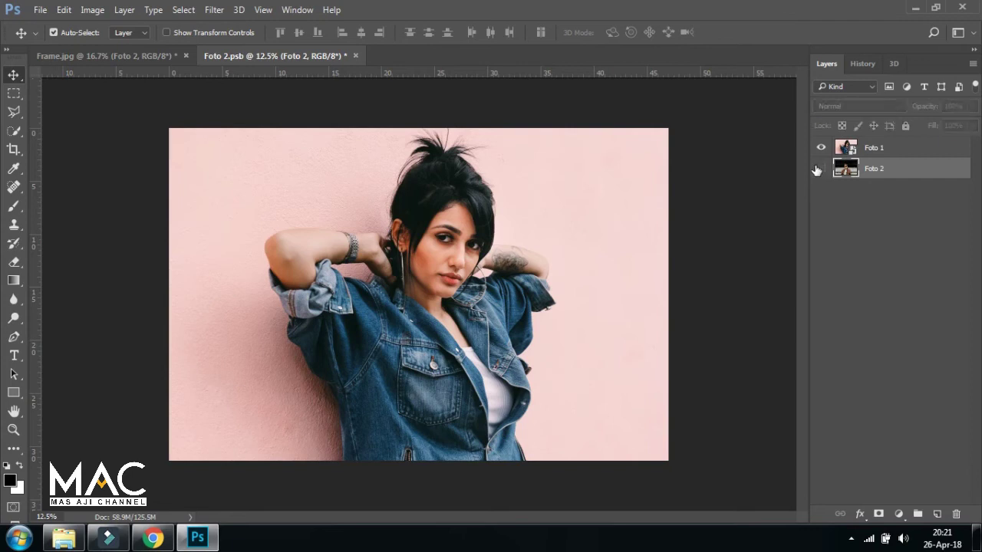
left_click(355, 56)
Save Foto 2.psb, then scale the woman's portrait to about 37.2% and position it within the frame opening.
left_click(450, 218)
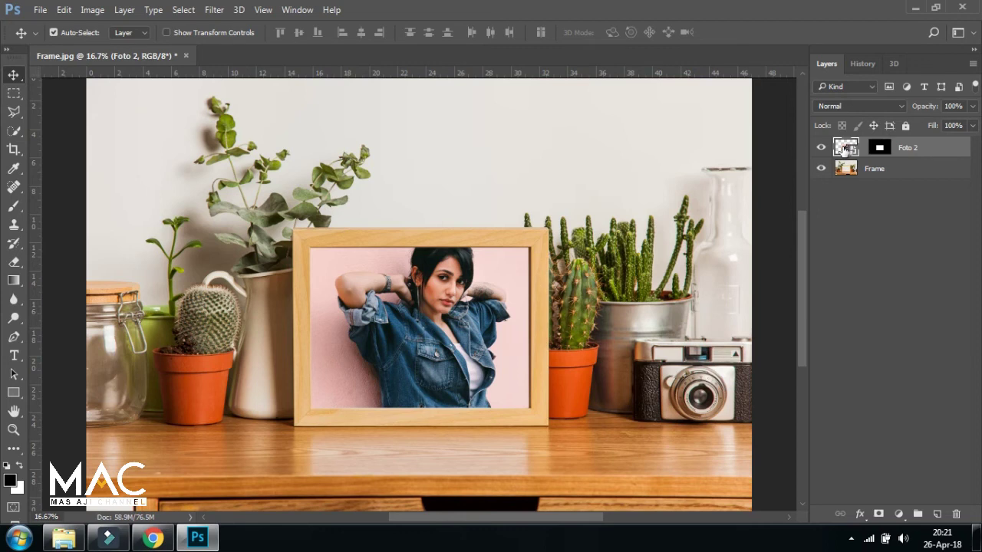
key("ctrl+t")
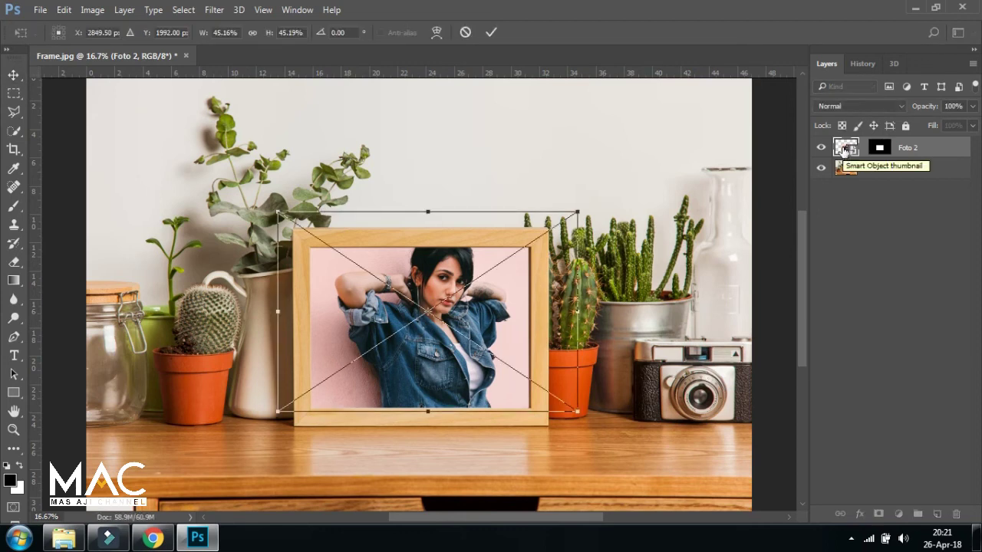
left_click_drag(276, 214, 300, 245)
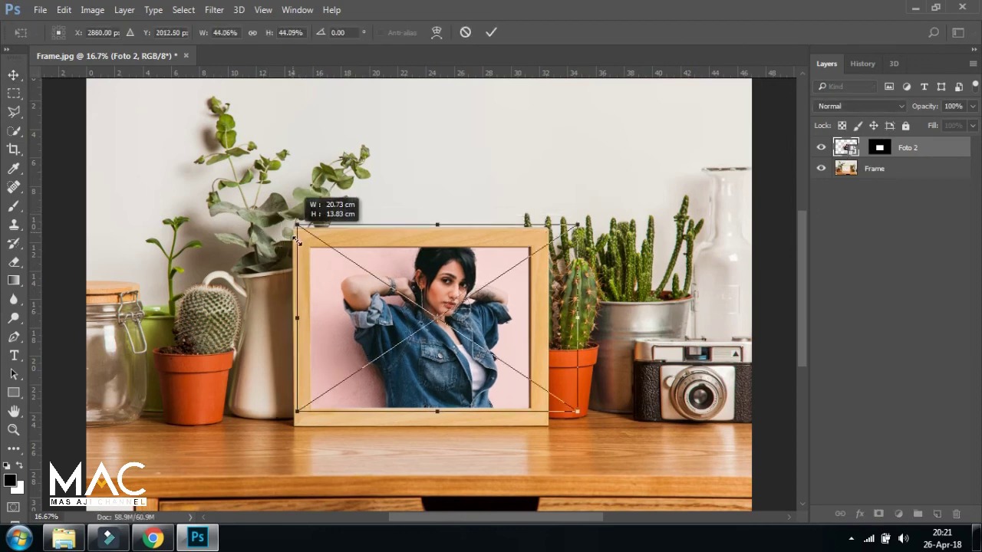
left_click_drag(570, 240, 547, 246)
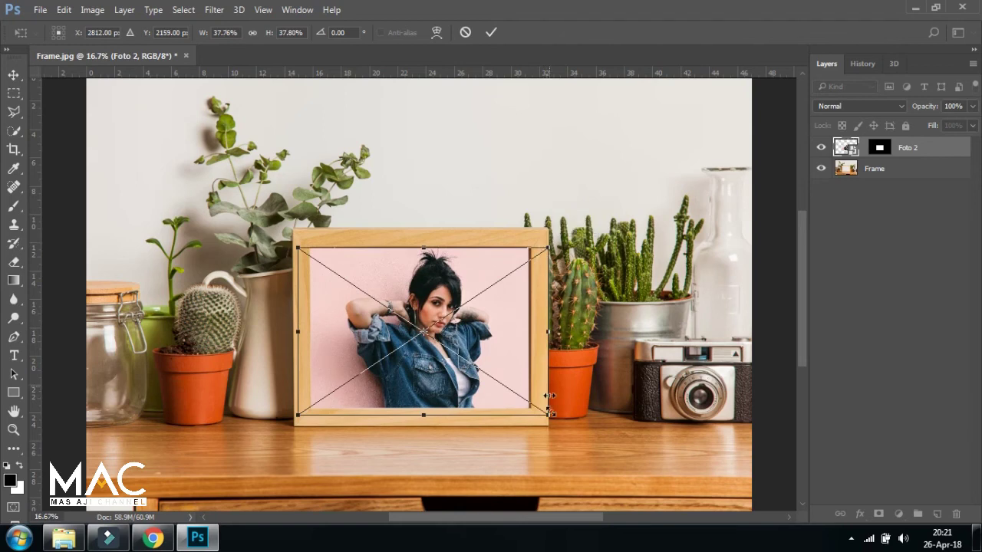
left_click_drag(545, 415, 541, 410)
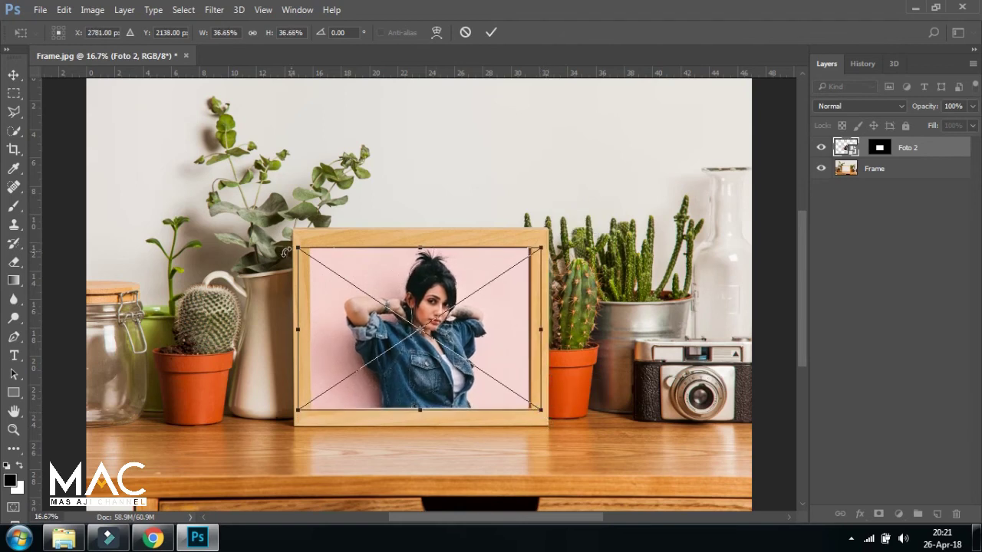
left_click_drag(298, 245, 295, 244)
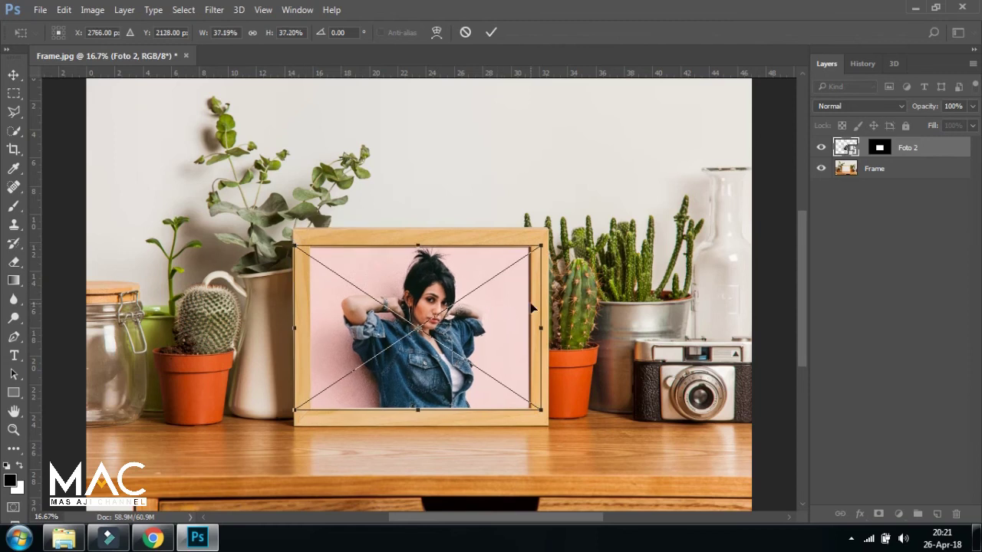
key("Right")
key("Right")
key("Right")
key("Right")
key("Right")
key("Right")
key("Right")
key("Right")
key("Right")
key("Right")
key("Right")
key("Right")
key("Right")
key("Right")
key("Right")
key("Right")
key("Right")
key("Right")
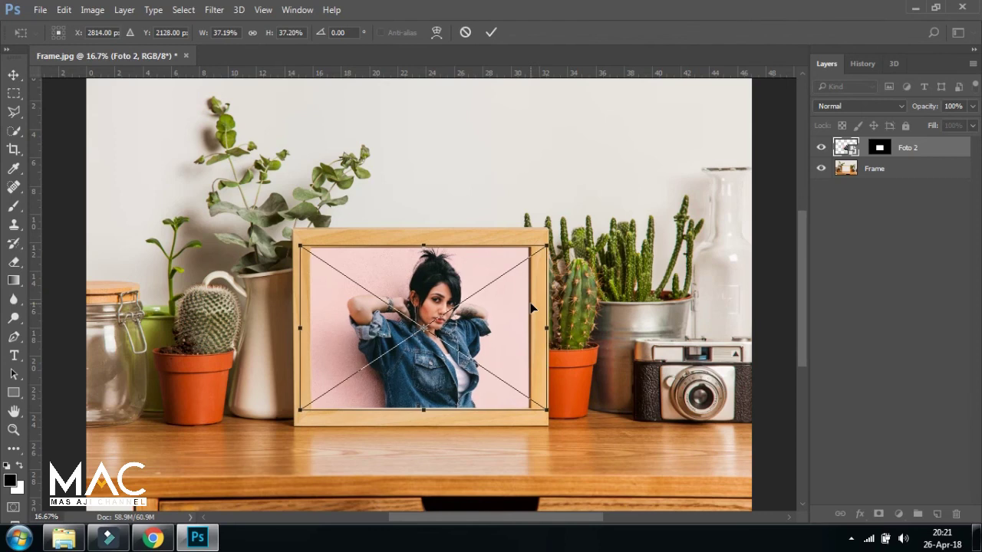
key("Return")
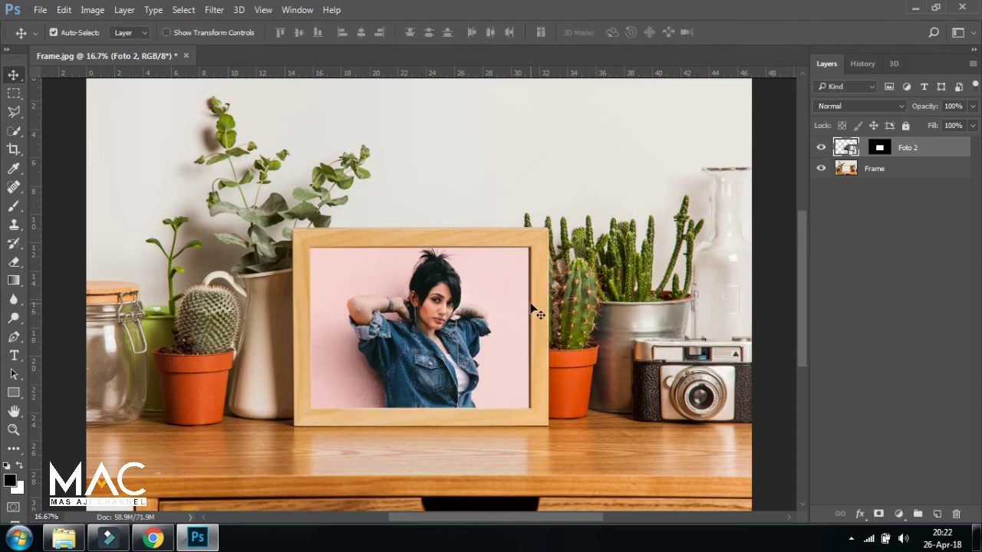
key("ctrl+minus")
key("ctrl+minus")
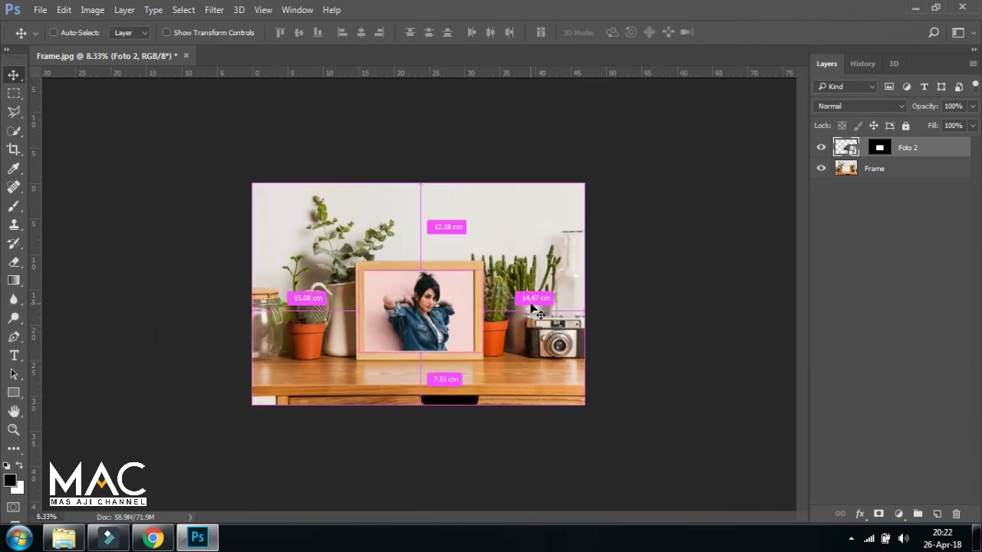
key("ctrl+plus")
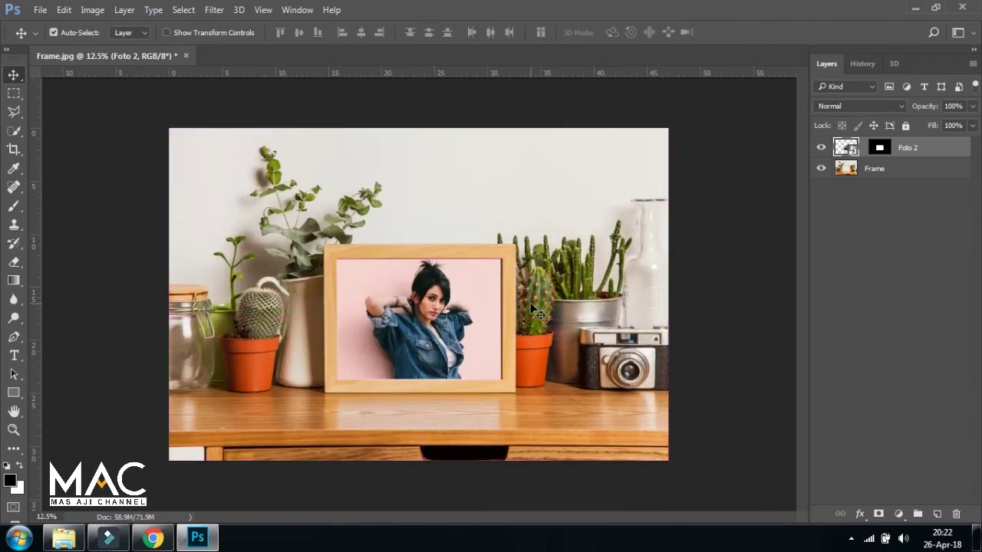